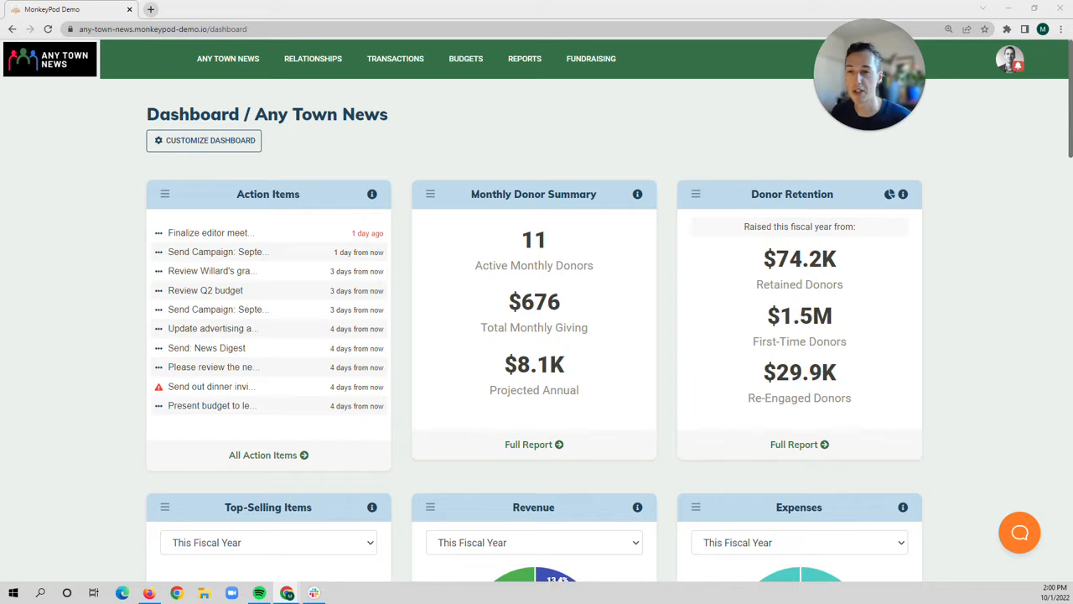
- Open the automated messages list in the Email Automation app
left_click(225, 63)
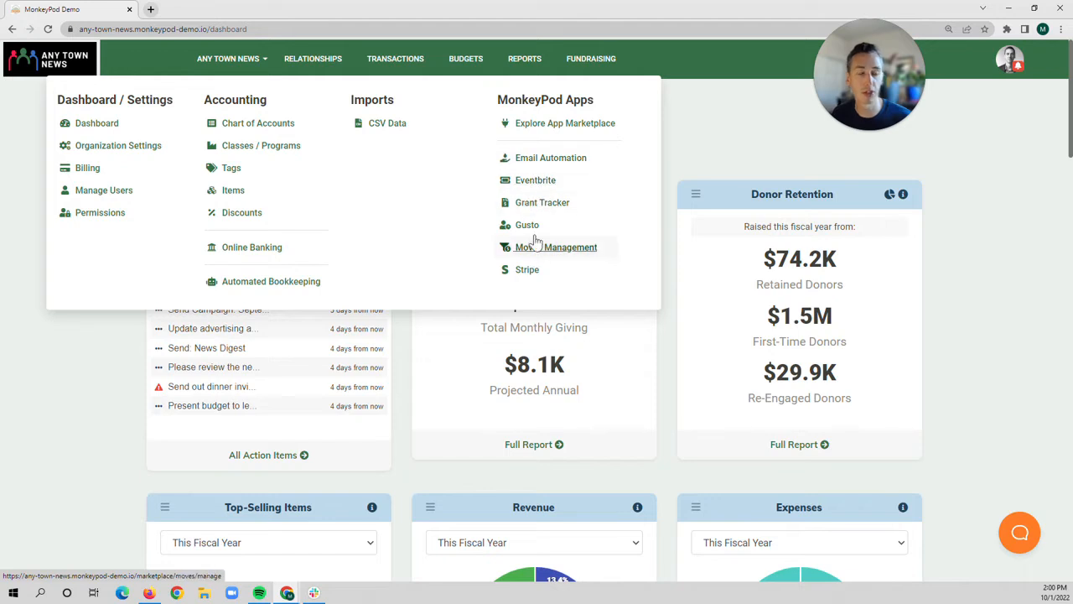
left_click(537, 160)
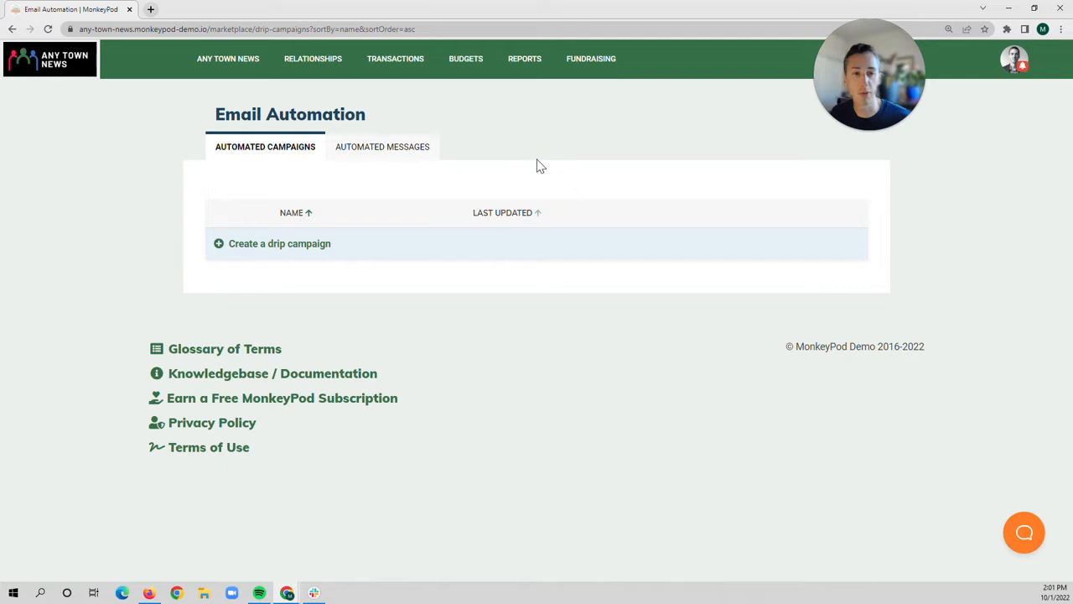
left_click(359, 160)
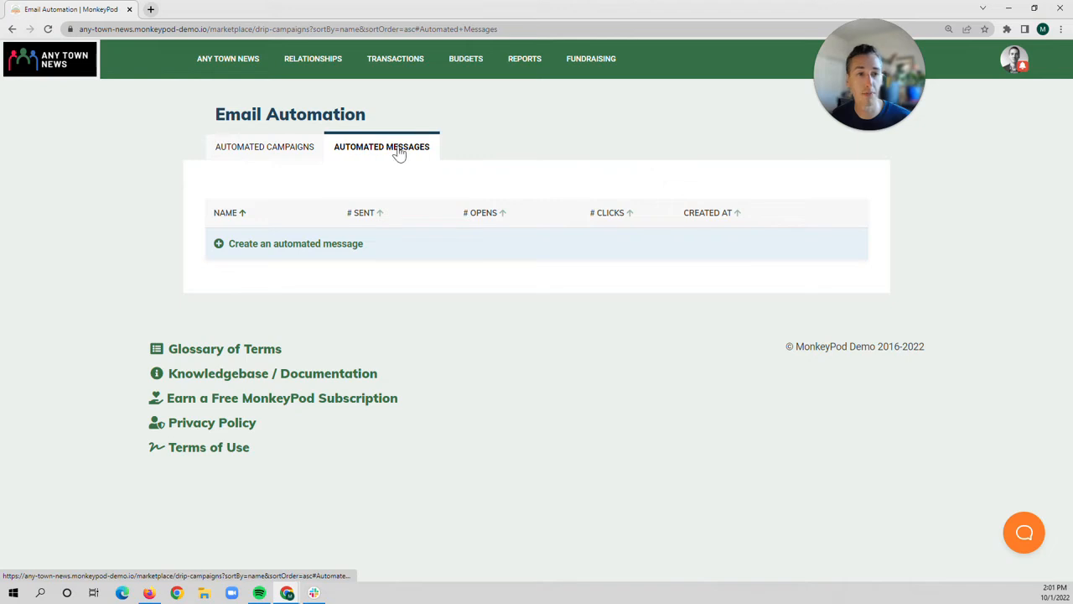
- Start a new automated message and name it "Welcome Email"
left_click(289, 245)
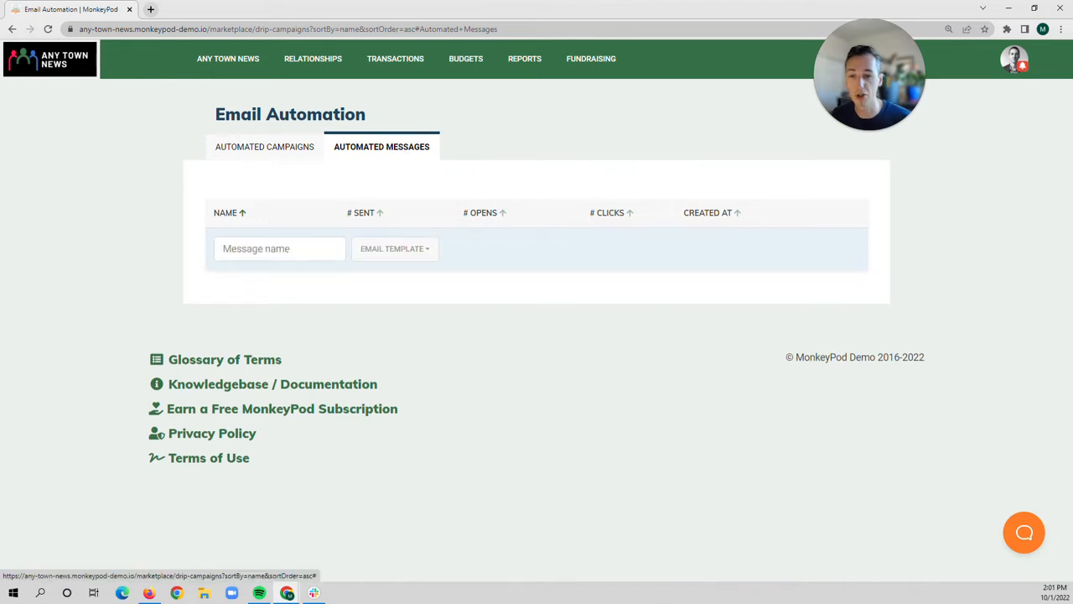
left_click(301, 248)
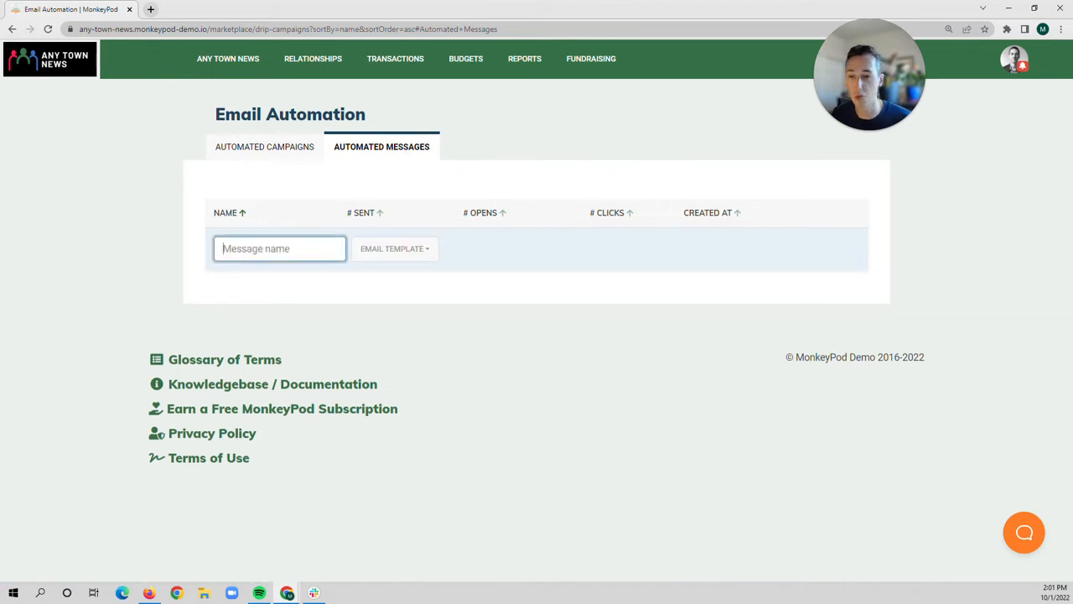
type("Welcome")
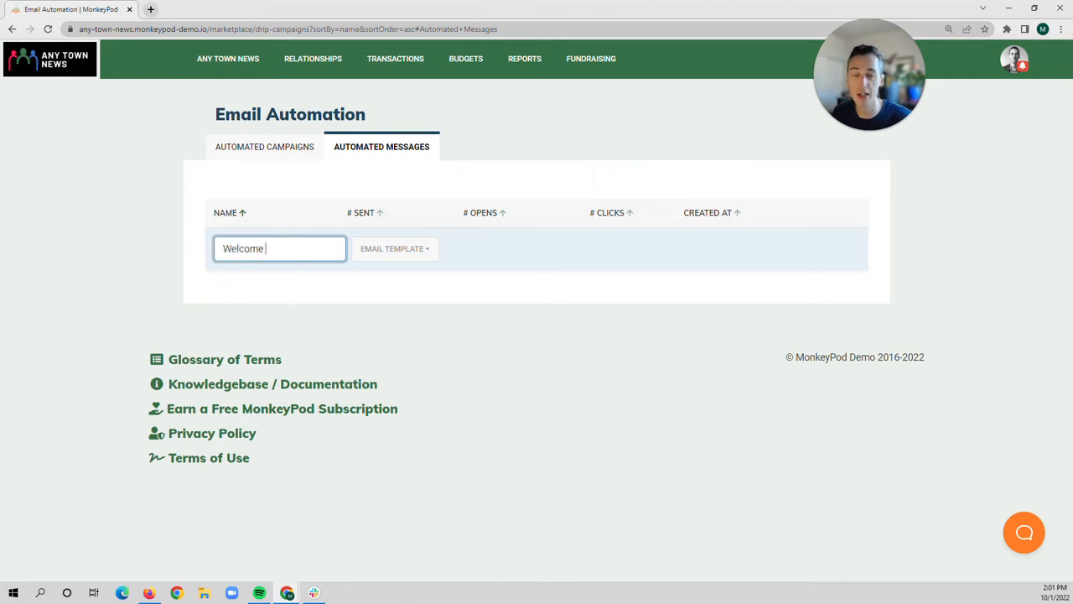
type(" Email")
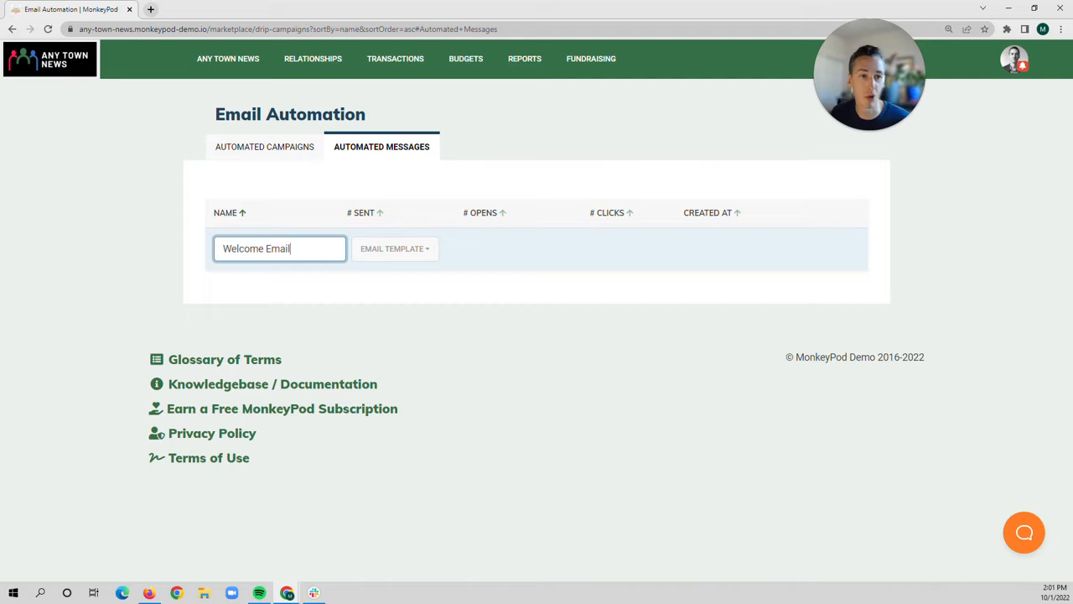
- Choose the Welcome Email template for the new message and create it
left_click(370, 250)
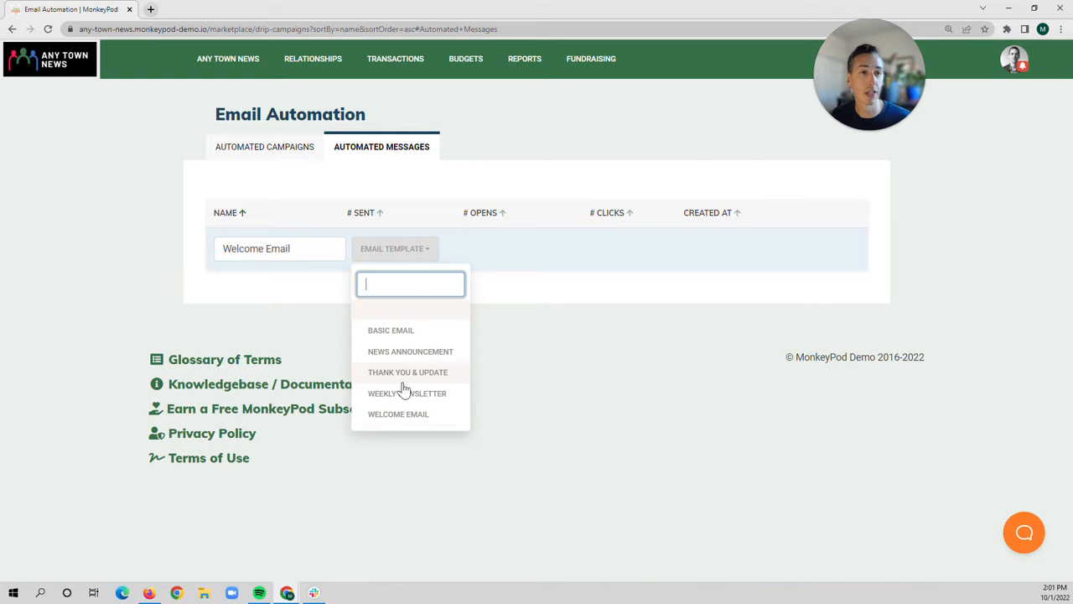
left_click(316, 60)
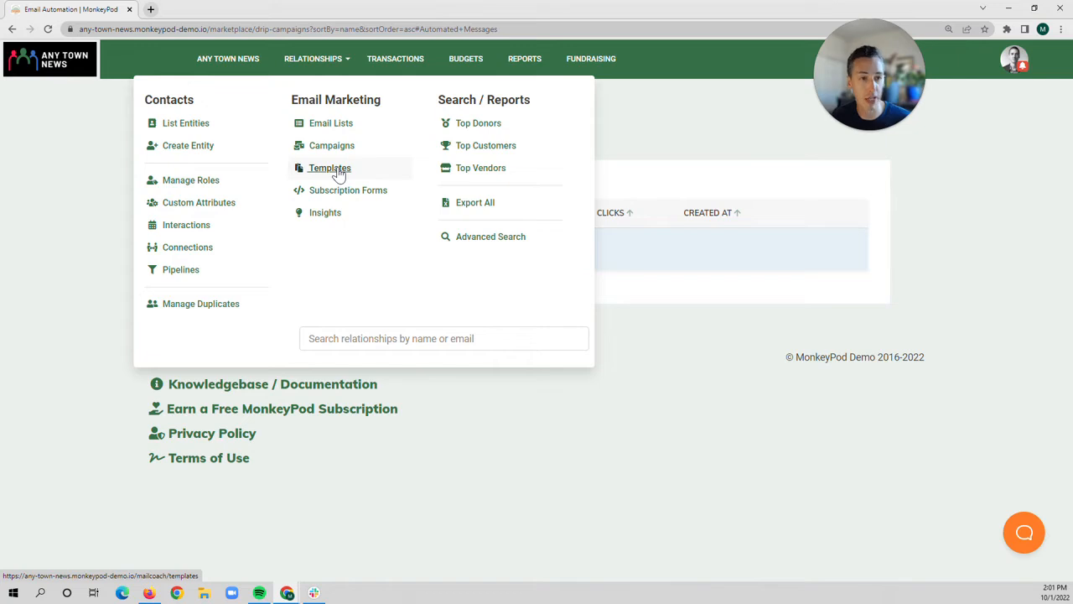
left_click(94, 217)
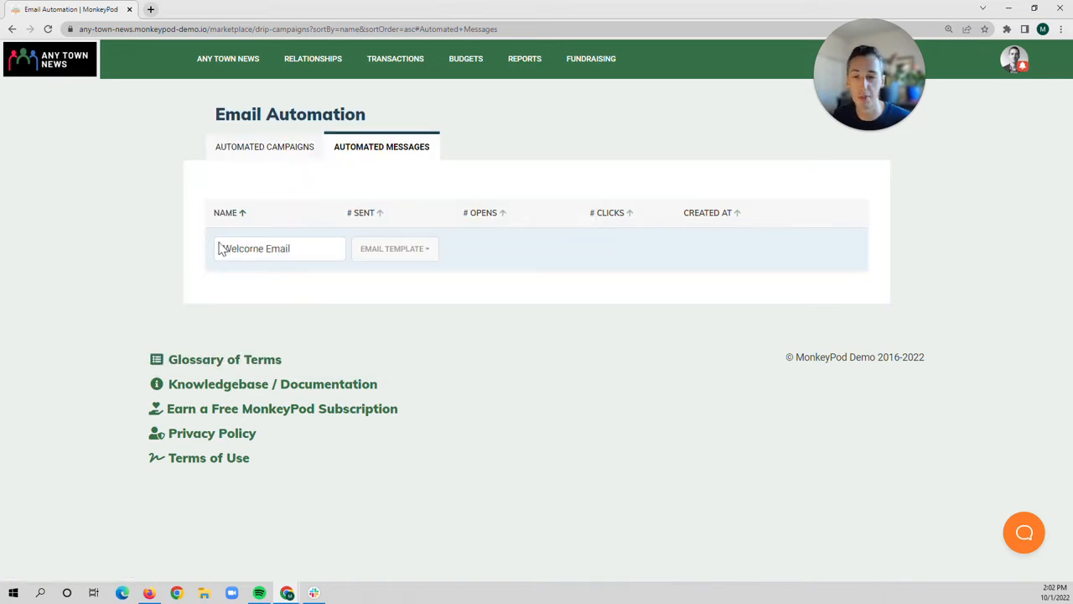
left_click(373, 253)
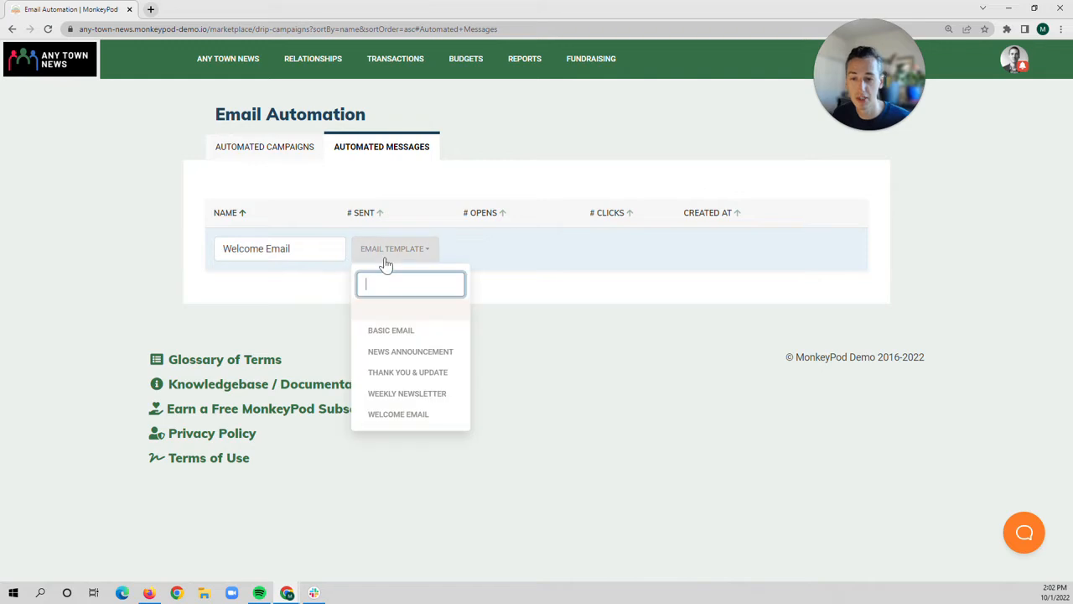
left_click(392, 414)
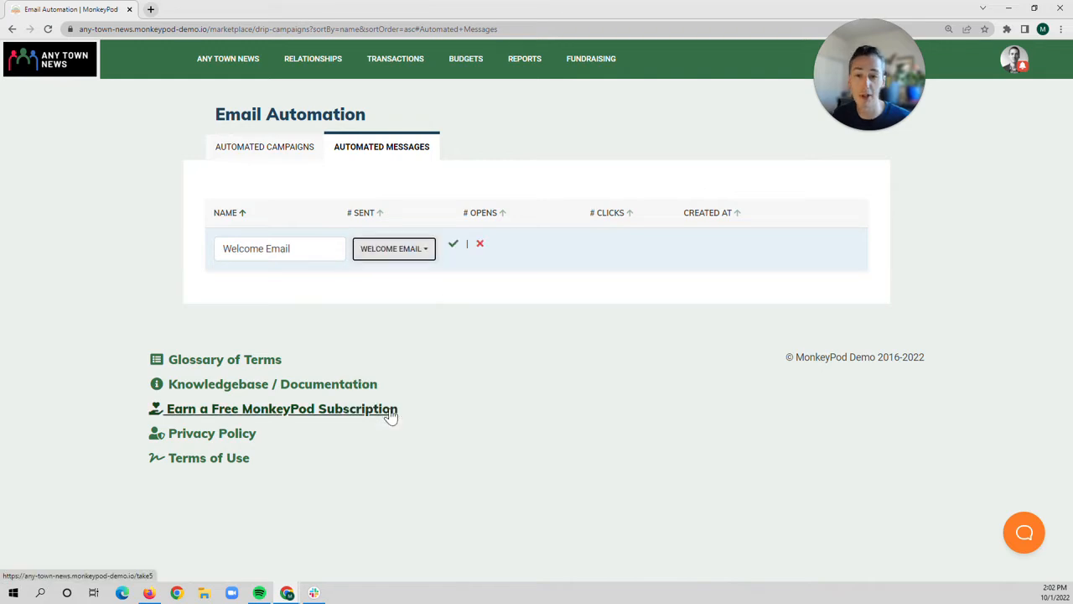
left_click(452, 245)
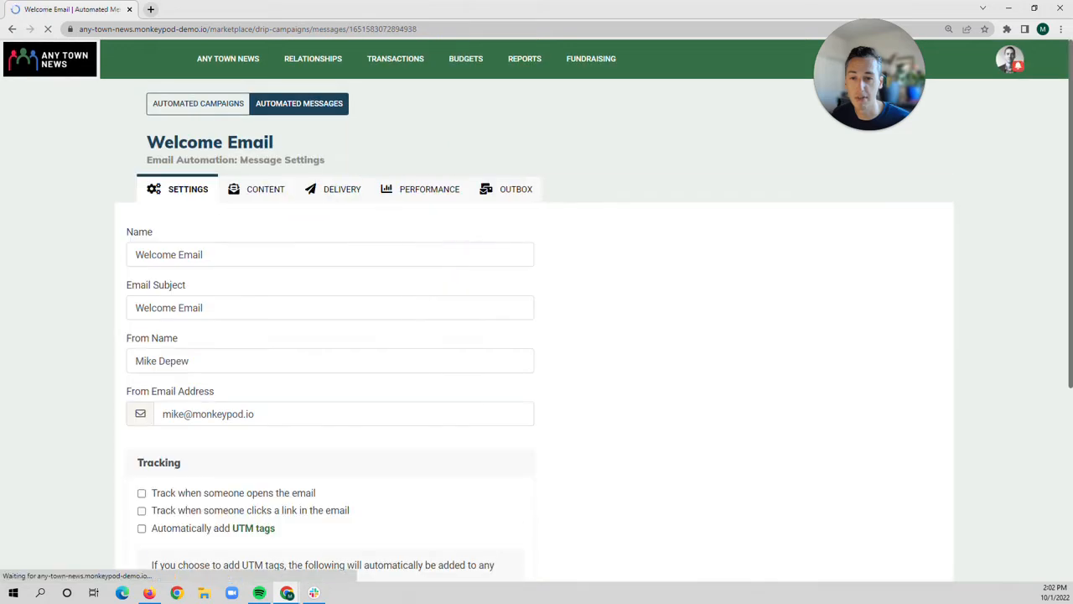
- Replace the email subject with "Welcome to Our Organization!" in the message settings
left_click_drag(204, 307, 117, 307)
type("Welcome to Our ORgniz")
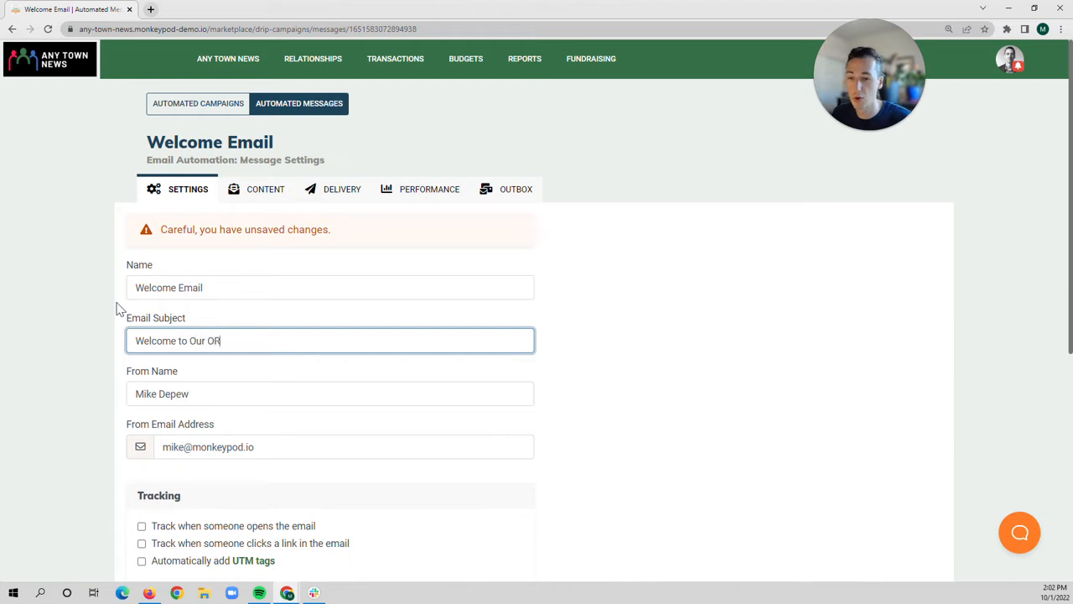
key("BackSpace")
key("BackSpace")
key("BackSpace")
key("BackSpace")
key("BackSpace")
type("rganization!")
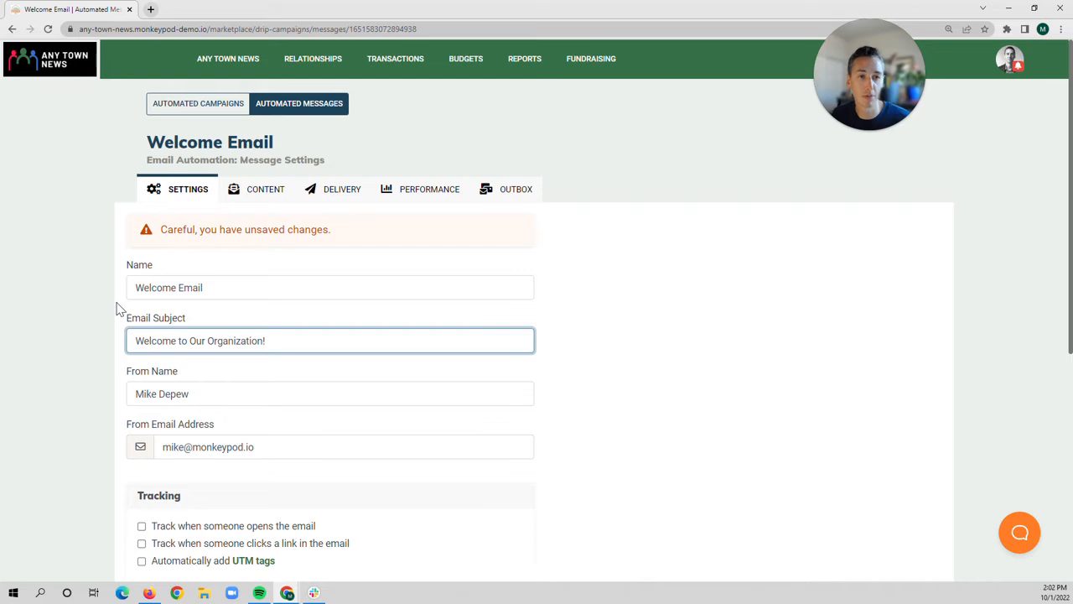
- Enable open tracking, link click tracking and automatic UTM tags for the message, and save the settings
scroll(116, 306, "down", 2)
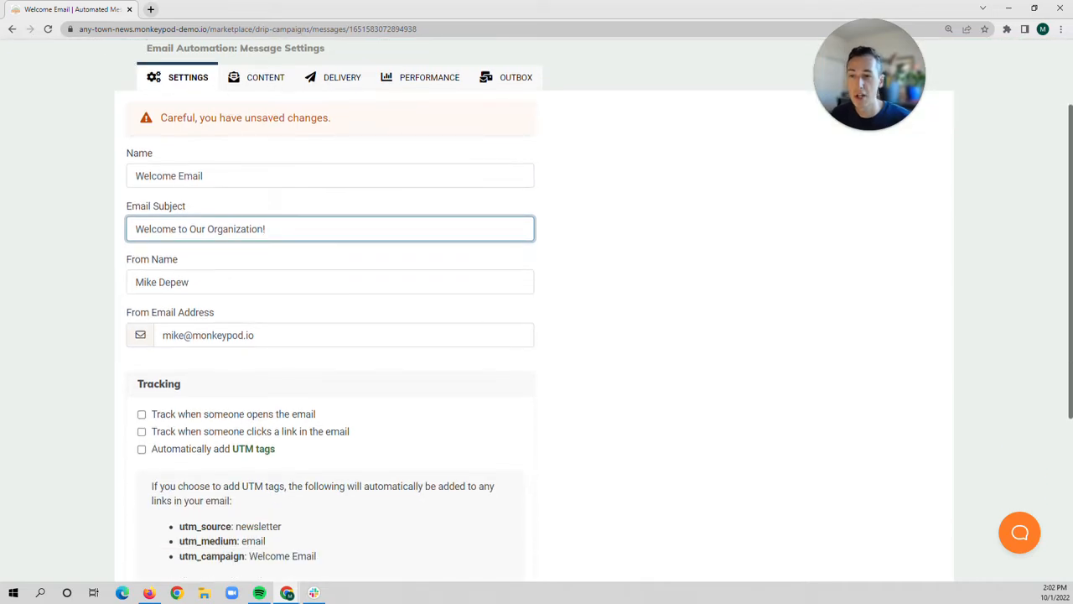
scroll(139, 276, "down", 1)
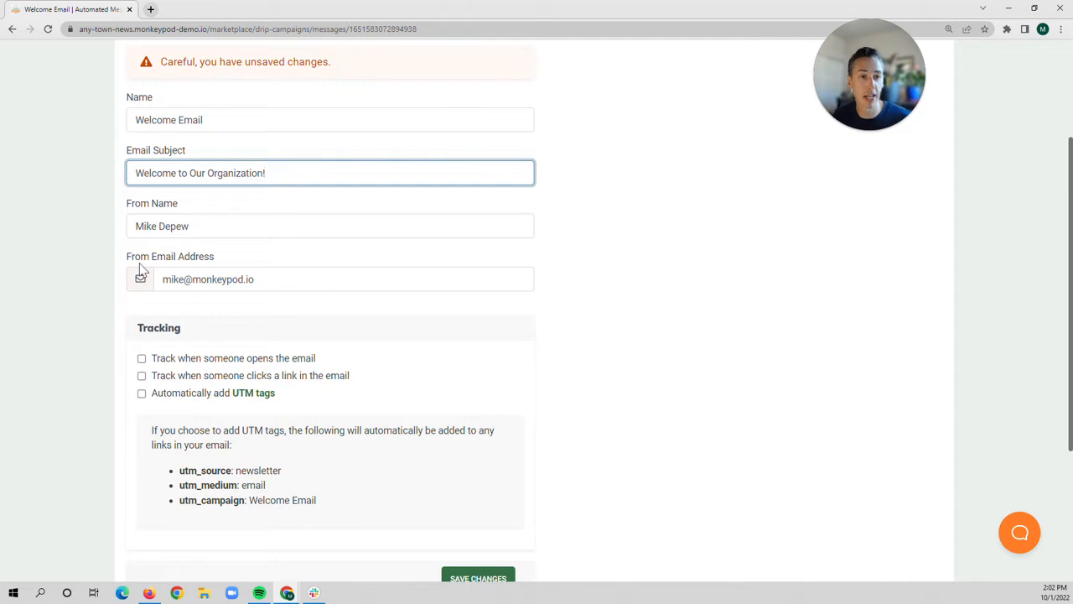
scroll(140, 276, "down", 1)
left_click(141, 304)
left_click(141, 319)
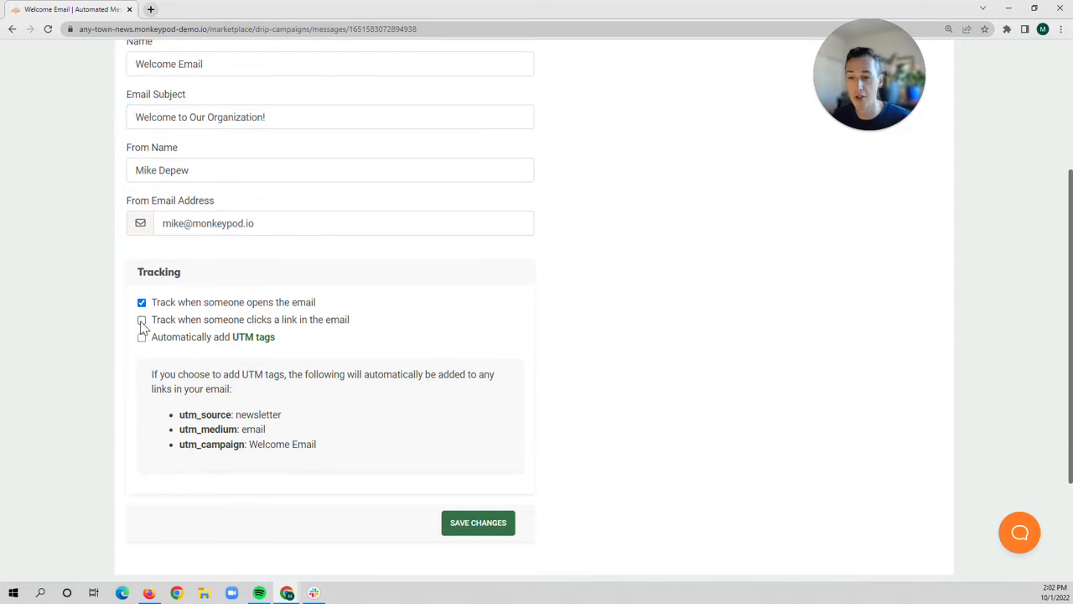
left_click(142, 337)
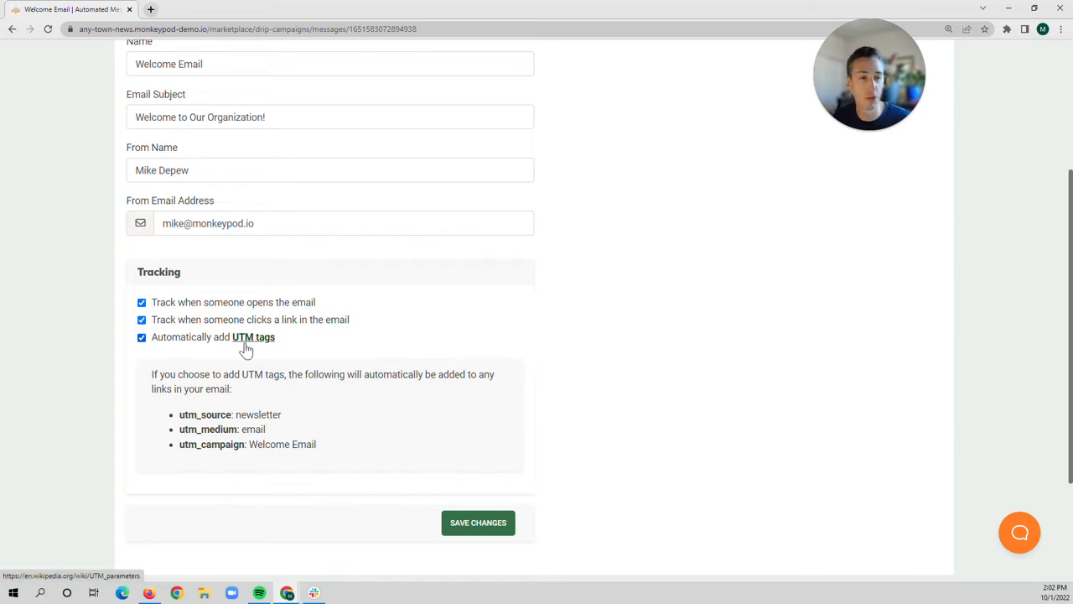
left_click(450, 525)
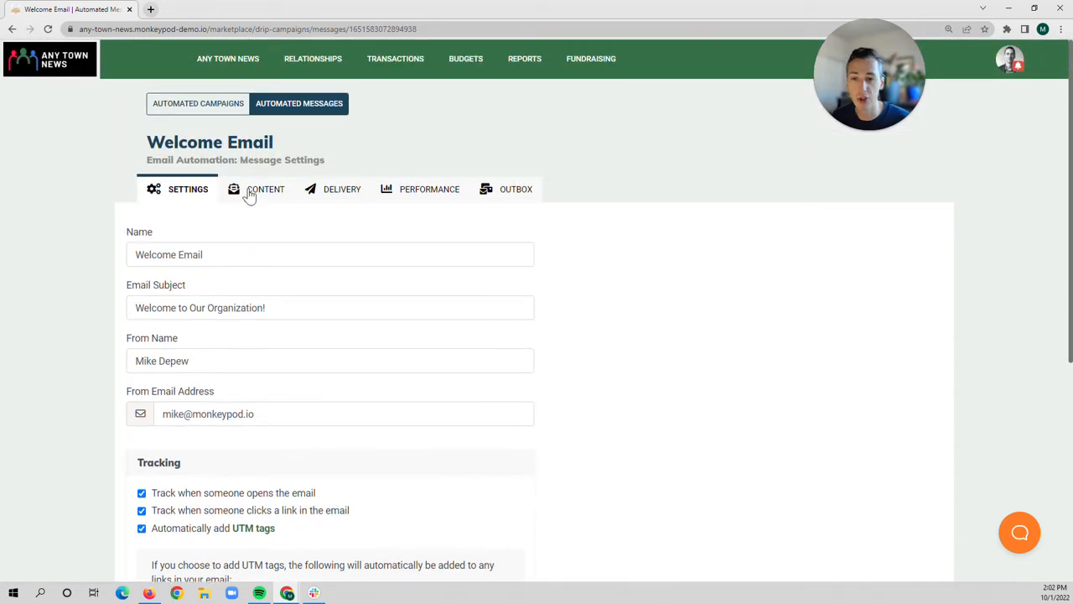
- Review the Welcome Email's content, including its header image and letter text
left_click(249, 197)
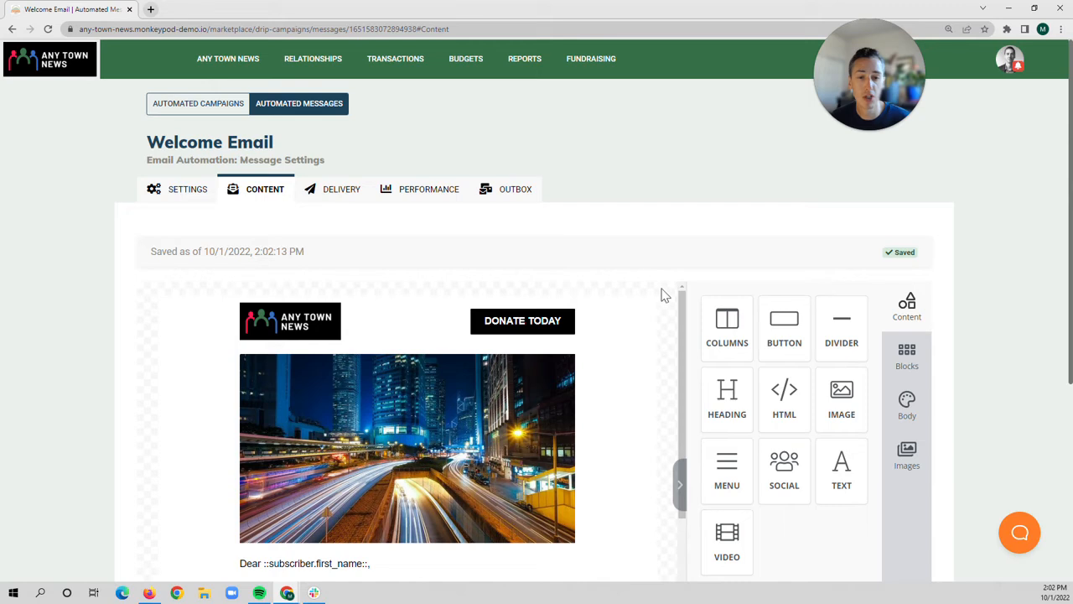
scroll(662, 297, "down", 2)
scroll(662, 297, "up", 2)
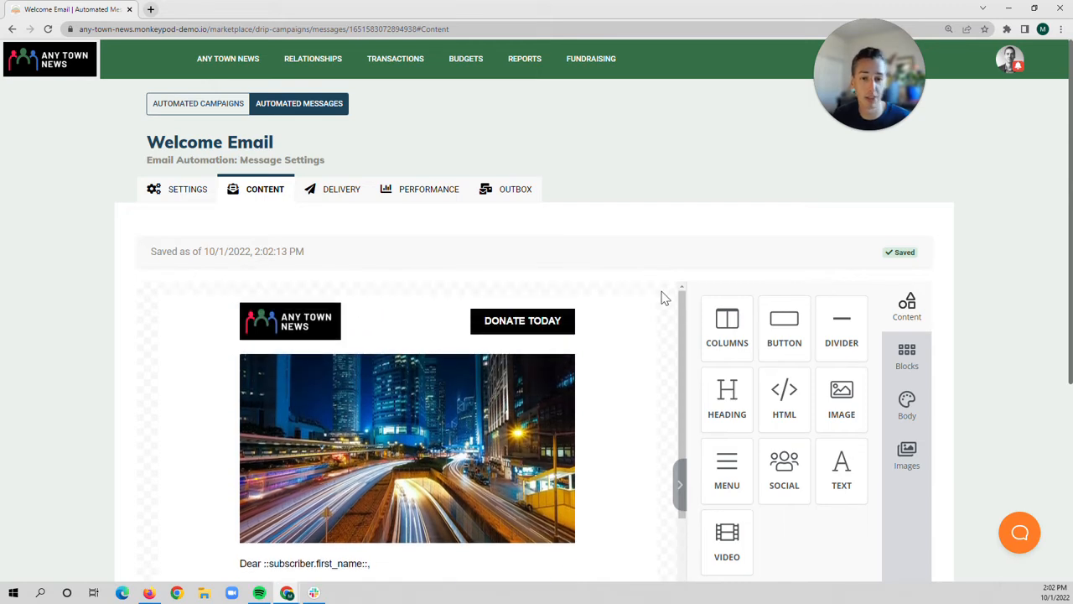
scroll(676, 222, "down", 1)
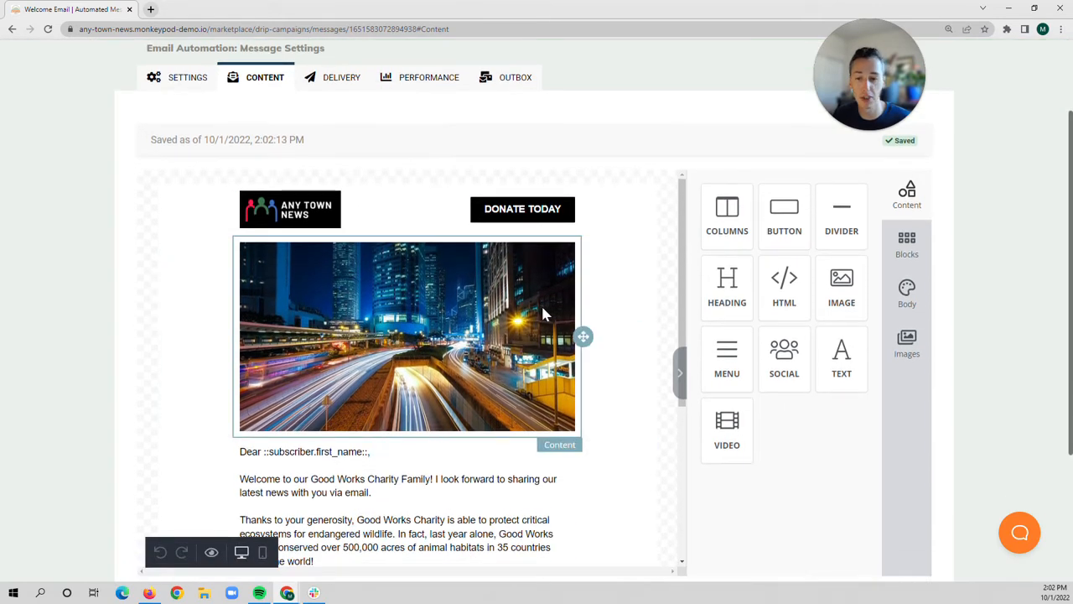
scroll(536, 335, "down", 3)
scroll(503, 369, "down", 1)
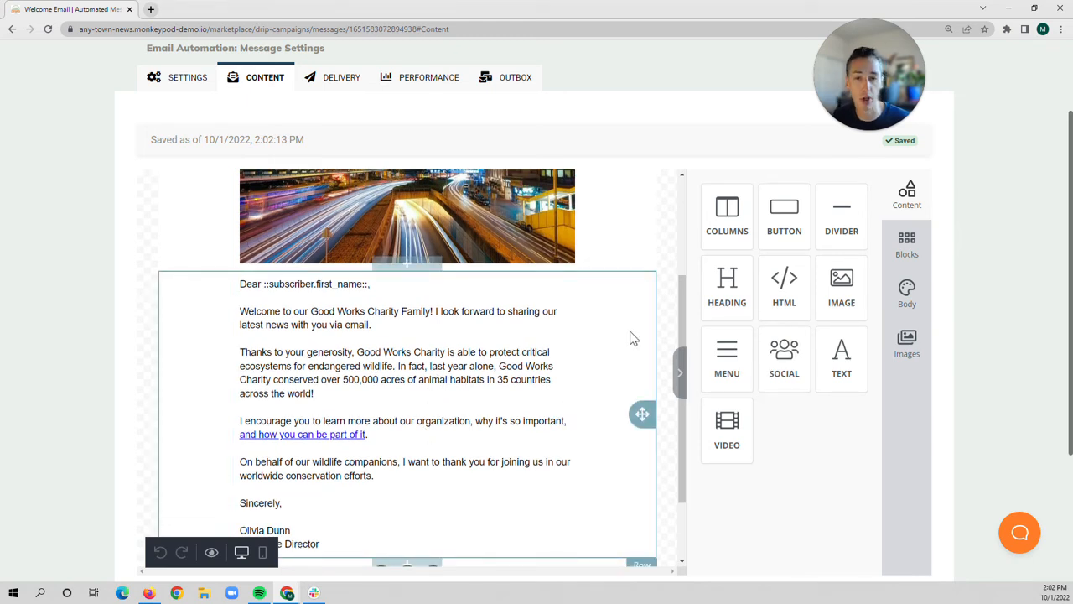
scroll(633, 338, "up", 3)
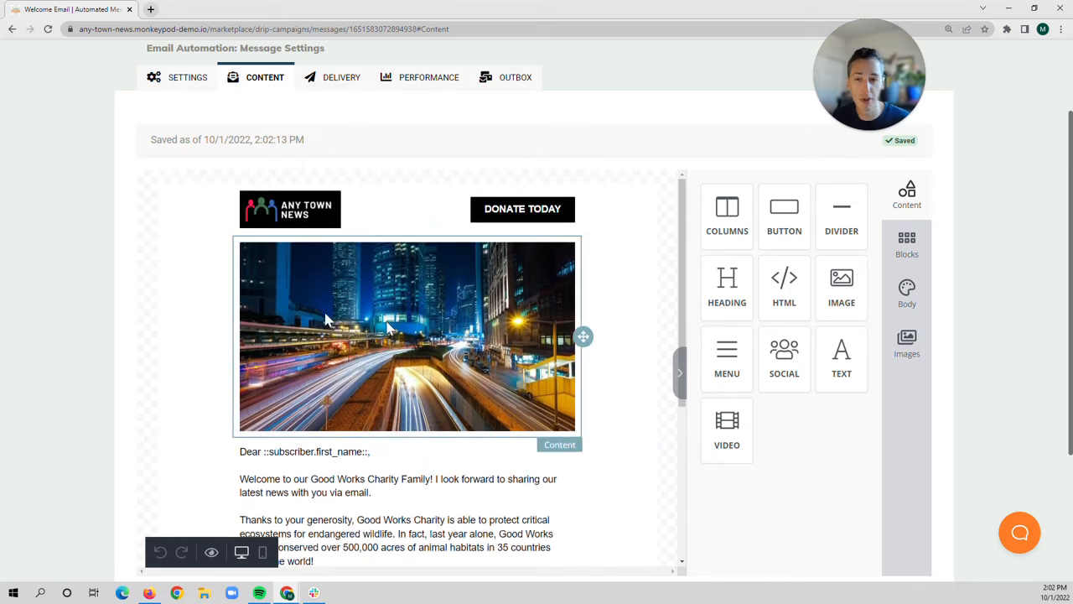
scroll(120, 287, "up", 1)
- Check the message's delivery readiness and preview the email, closing the preview when done
left_click(325, 137)
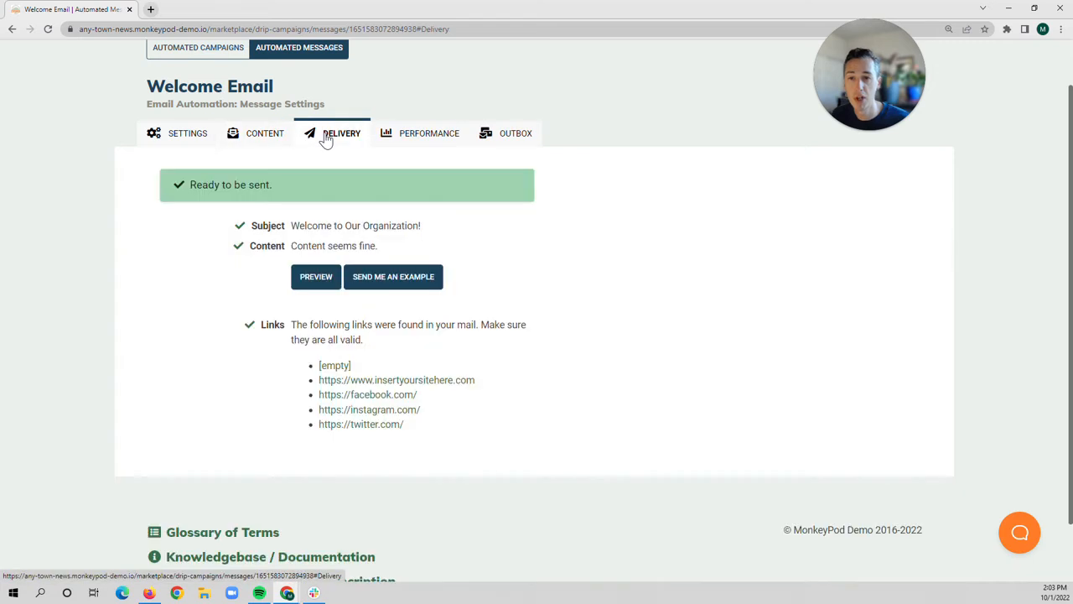
left_click(315, 277)
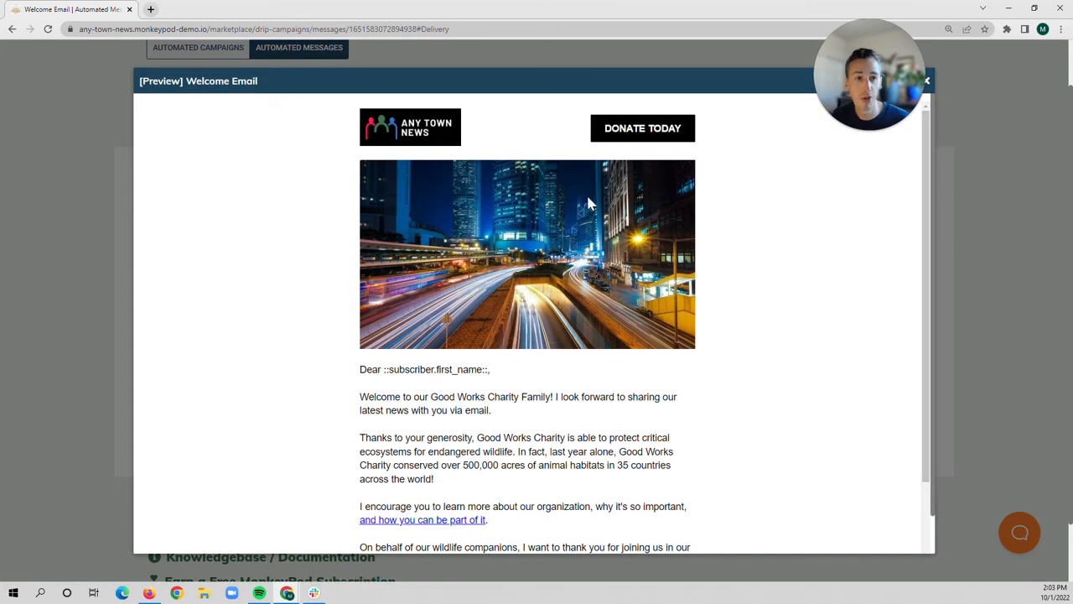
left_click(926, 81)
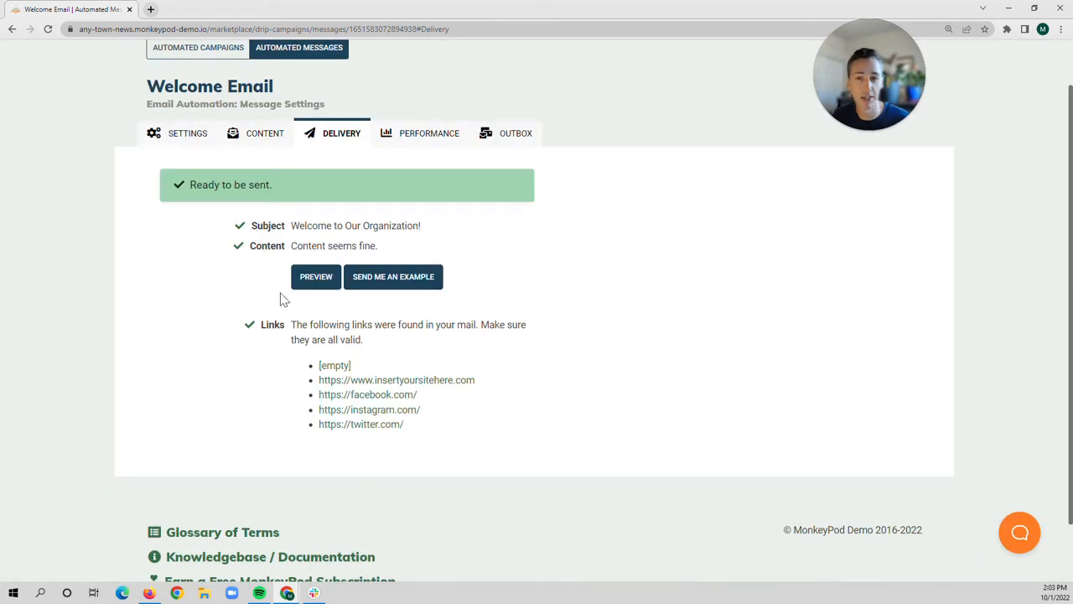
- View the message's performance statistics and outbox, and return to the automated messages list
left_click(402, 139)
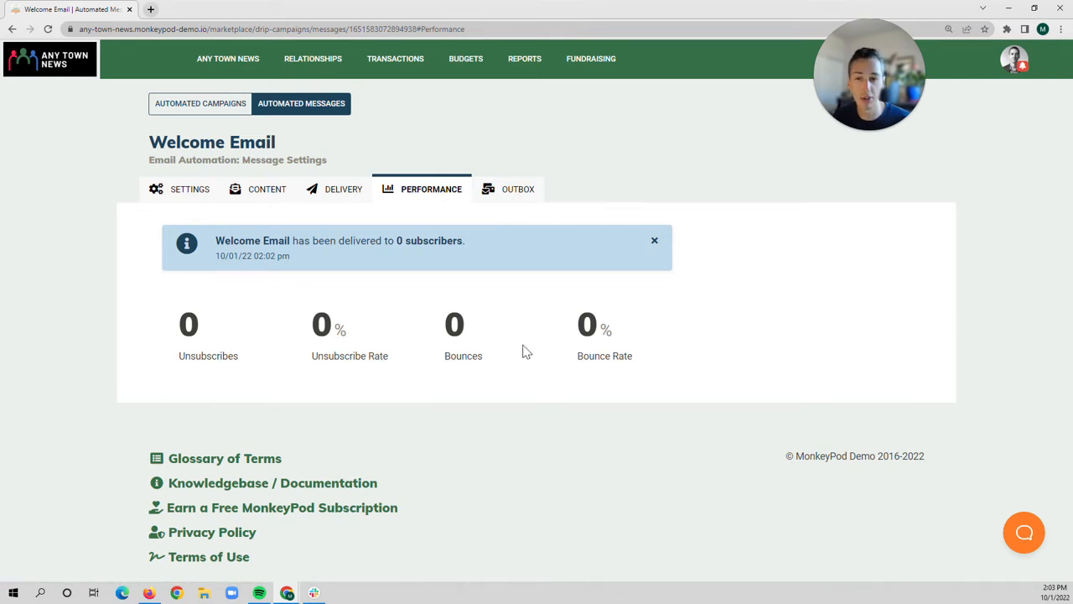
left_click(492, 195)
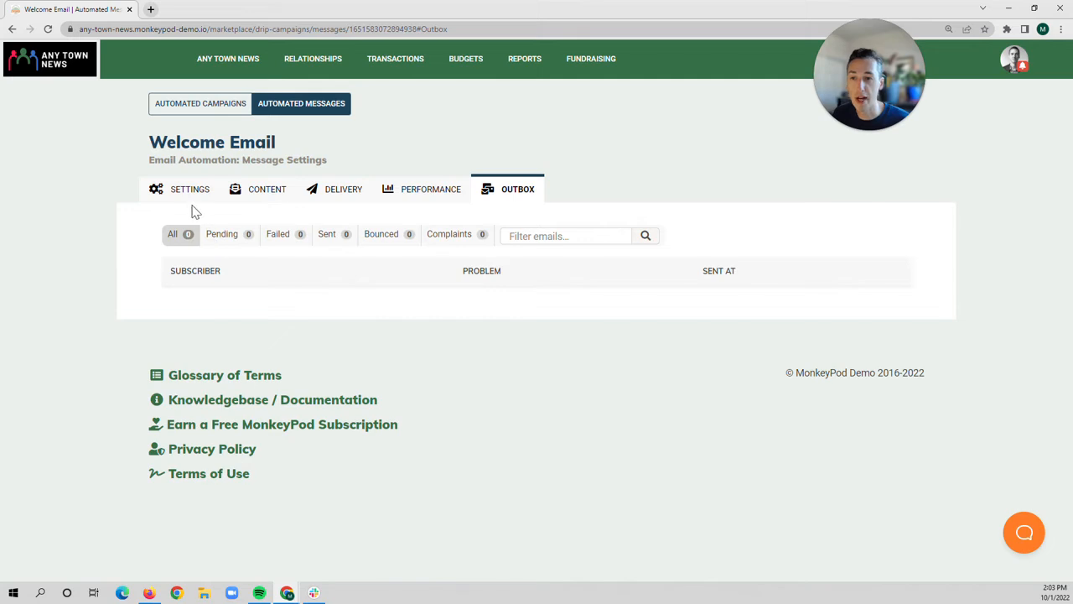
left_click(285, 111)
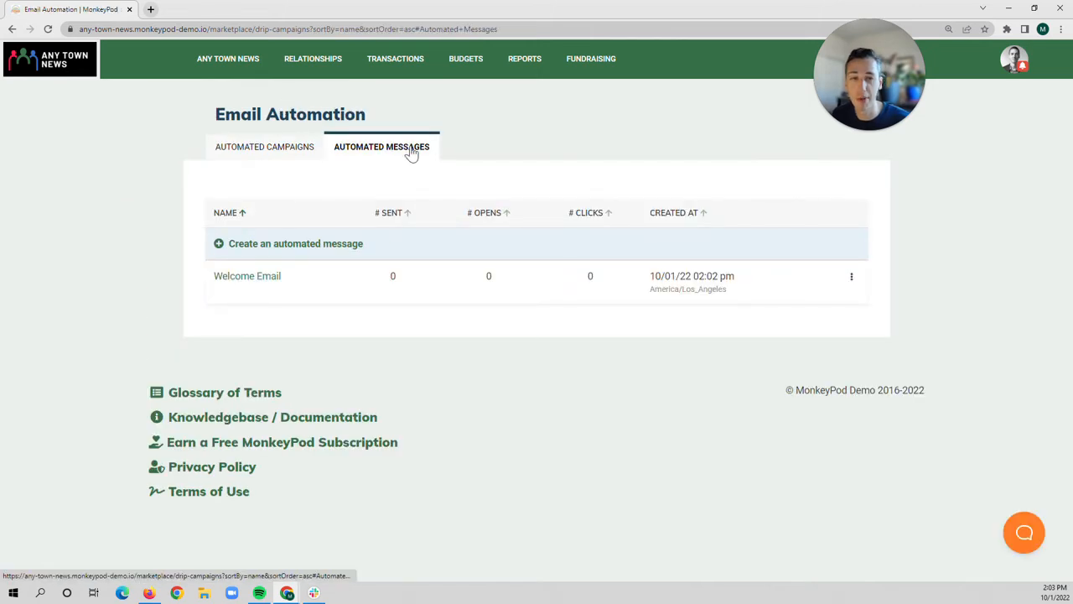
- Create an automated message named Volunteer Opportunities based on the News Announcement email template
left_click(276, 243)
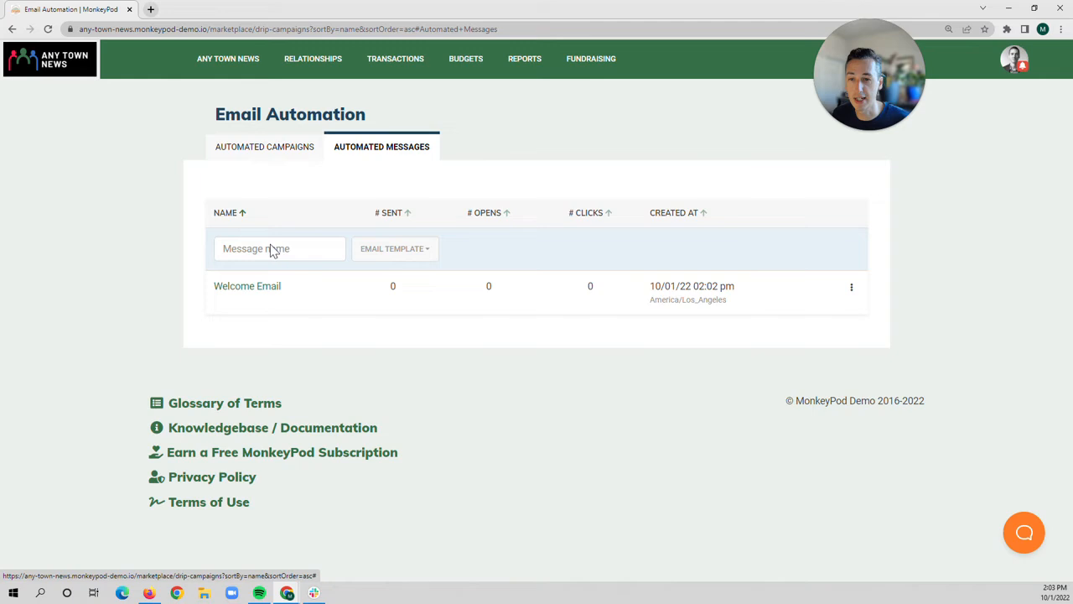
left_click(268, 249)
type("V")
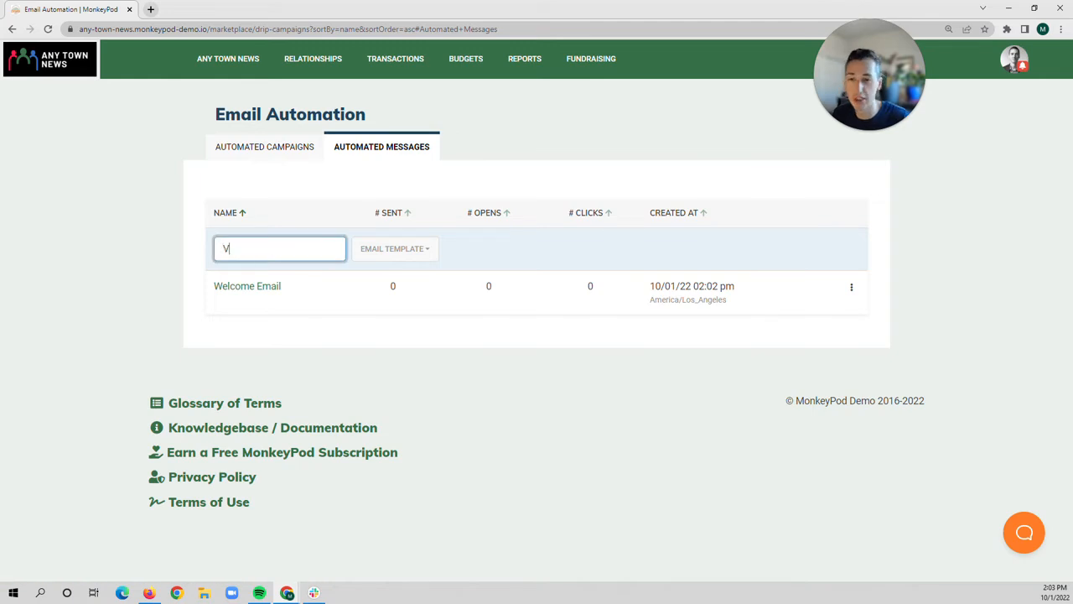
type("olunteer Opportunities")
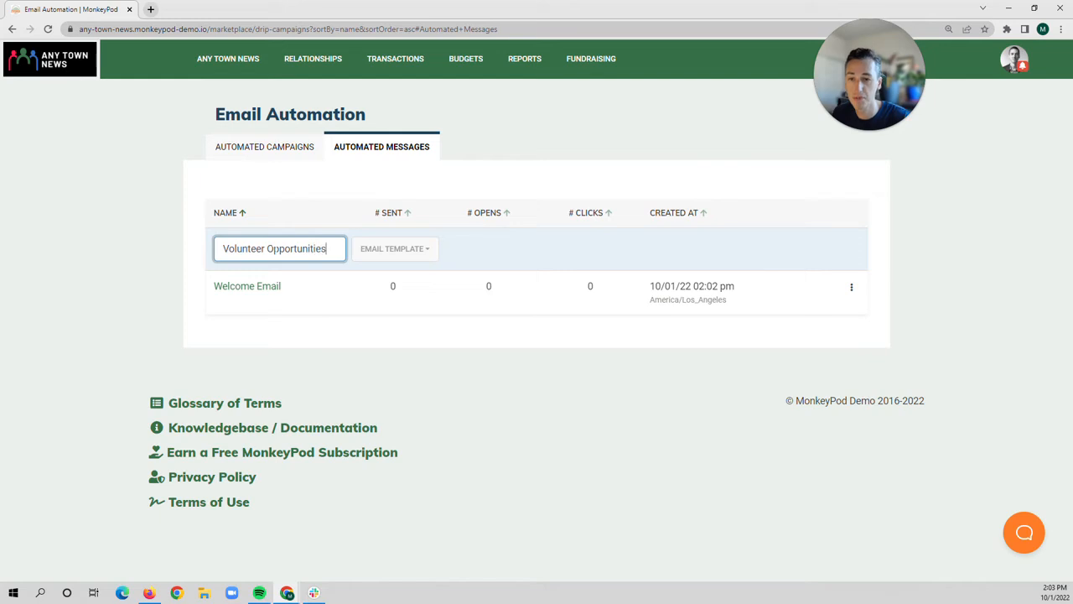
left_click(408, 252)
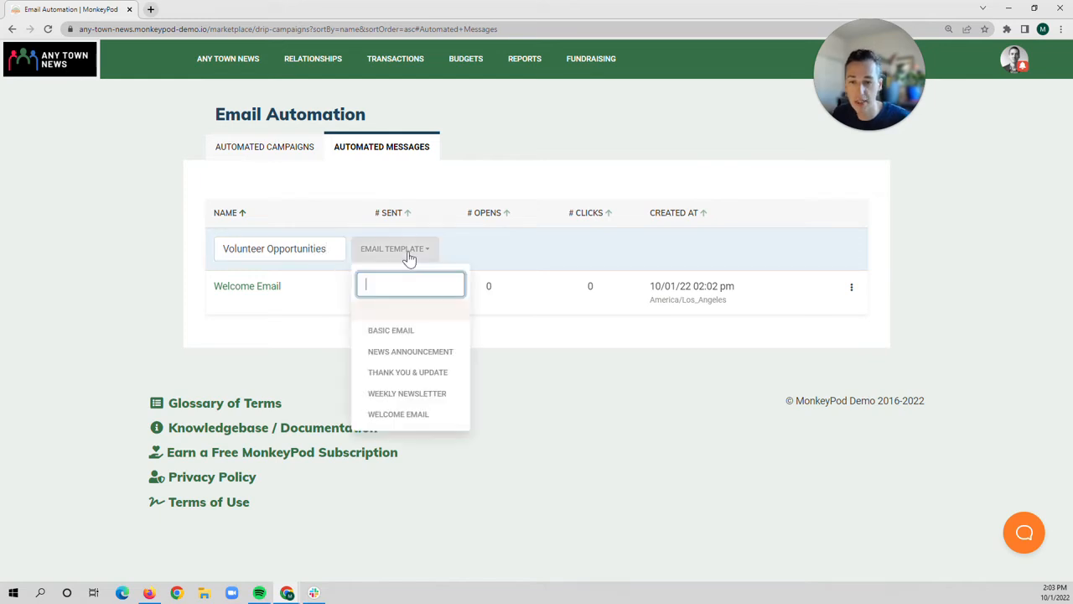
left_click(392, 353)
left_click(478, 248)
- Set the message's email subject to "This Month's Volunteer Opportunities"
left_click_drag(243, 308, 94, 307)
type("This Month")
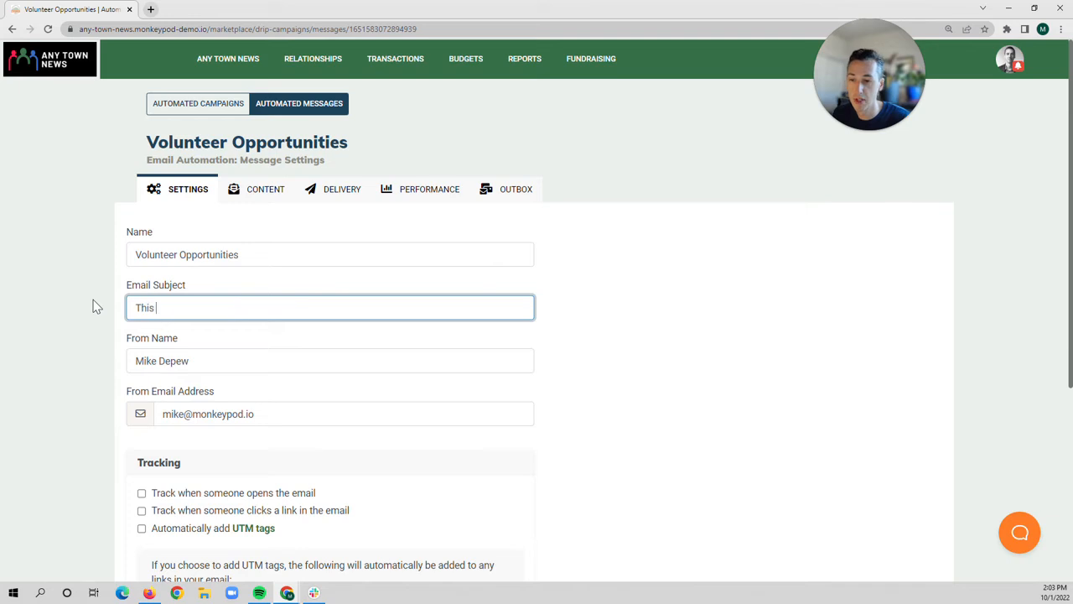
type("lunte")
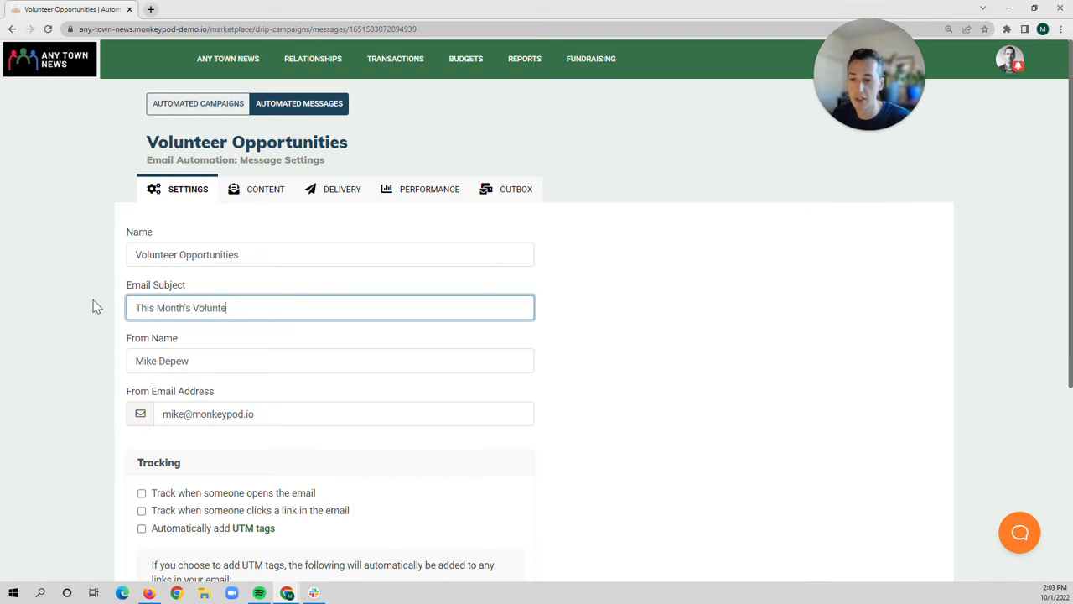
type("er Opportunities")
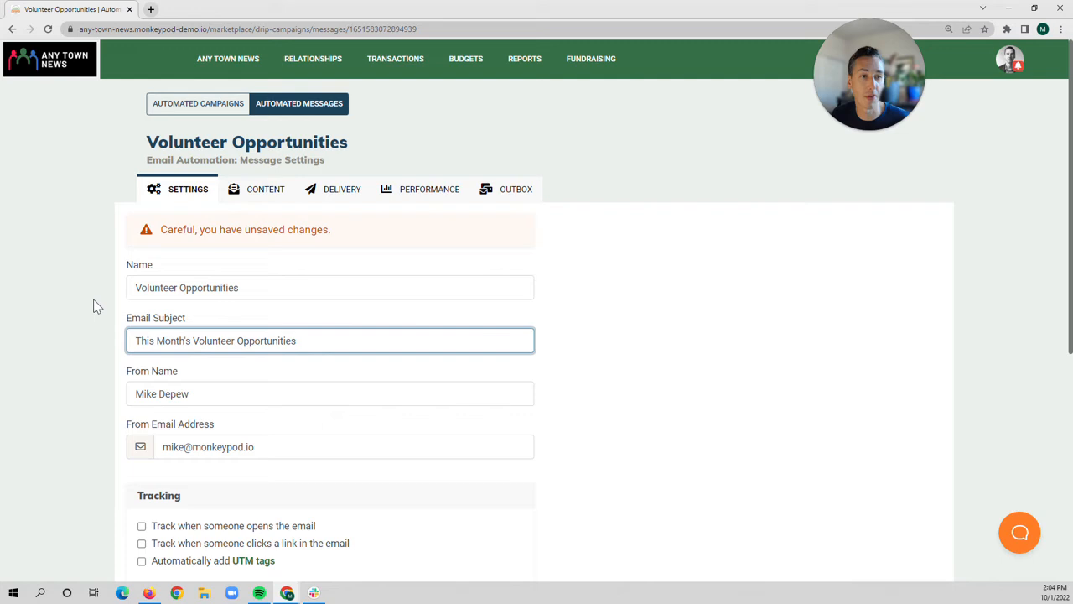
- Enable open tracking, link click tracking and automatic UTM tags for the Volunteer Opportunities message, save the changes and return to the automated messages list
scroll(93, 295, "down", 1)
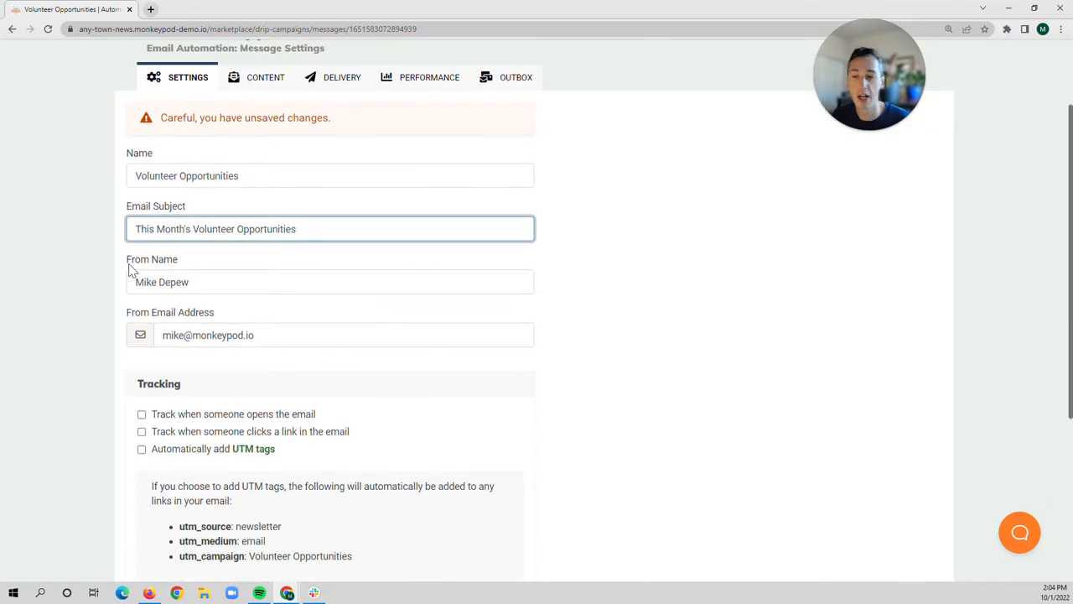
scroll(130, 271, "down", 1)
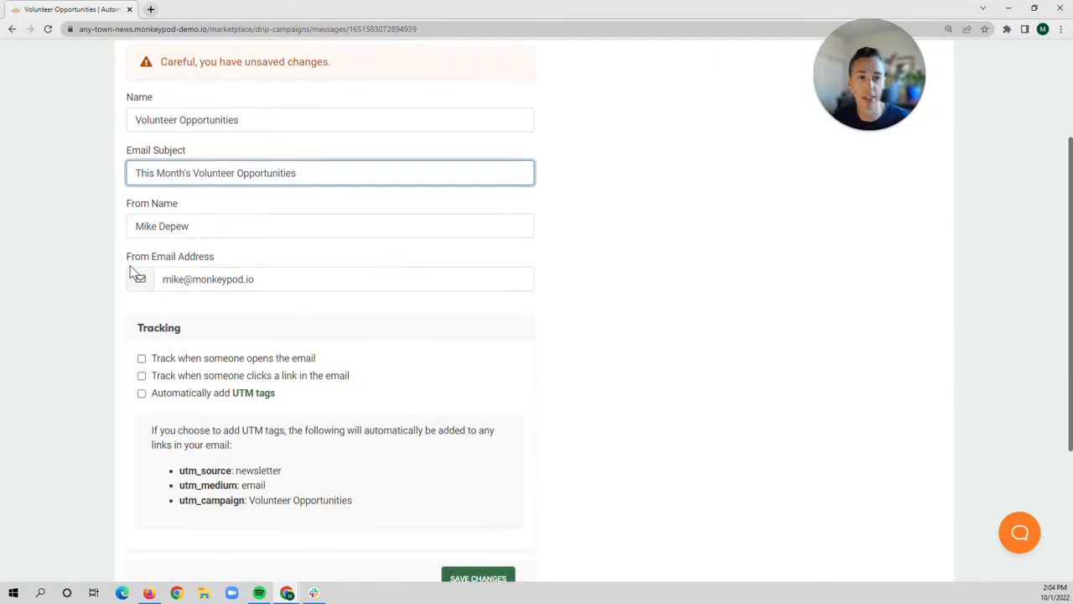
scroll(132, 273, "down", 1)
left_click(141, 302)
left_click(141, 319)
left_click(141, 337)
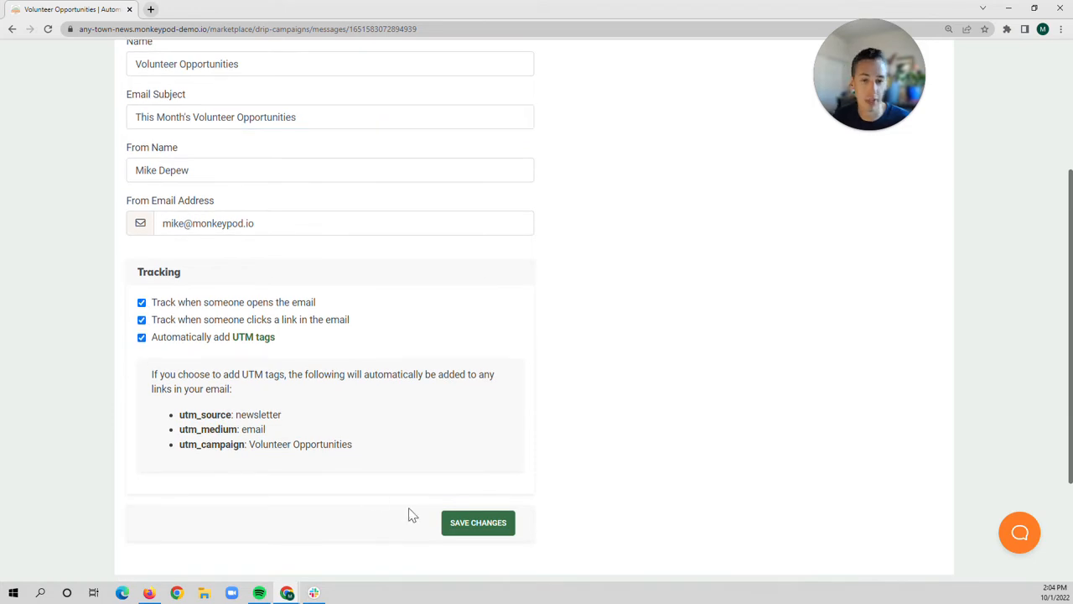
left_click(474, 534)
scroll(371, 366, "up", 3)
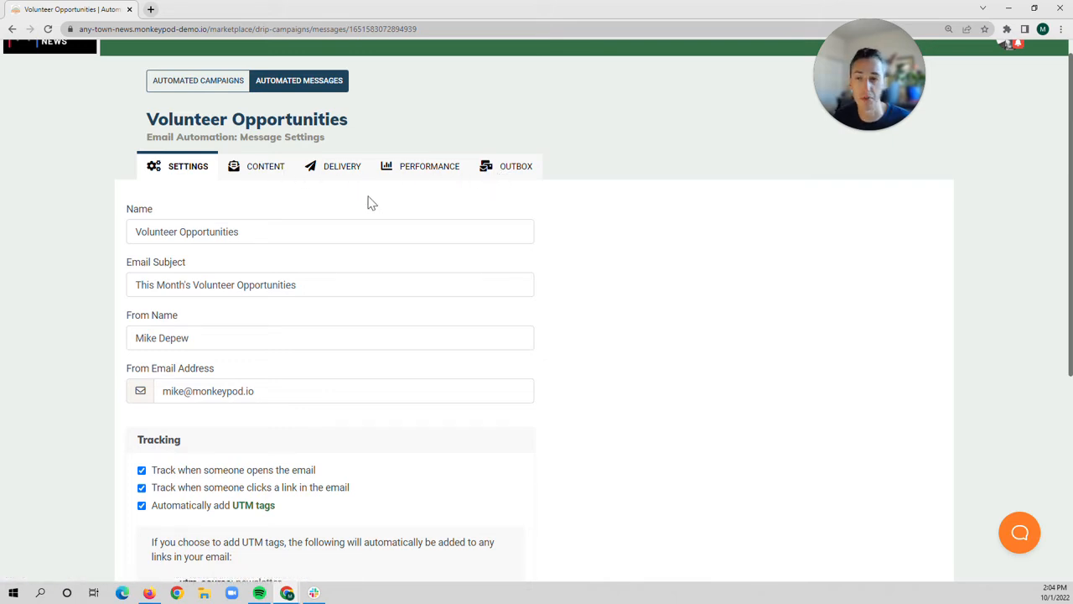
left_click(282, 83)
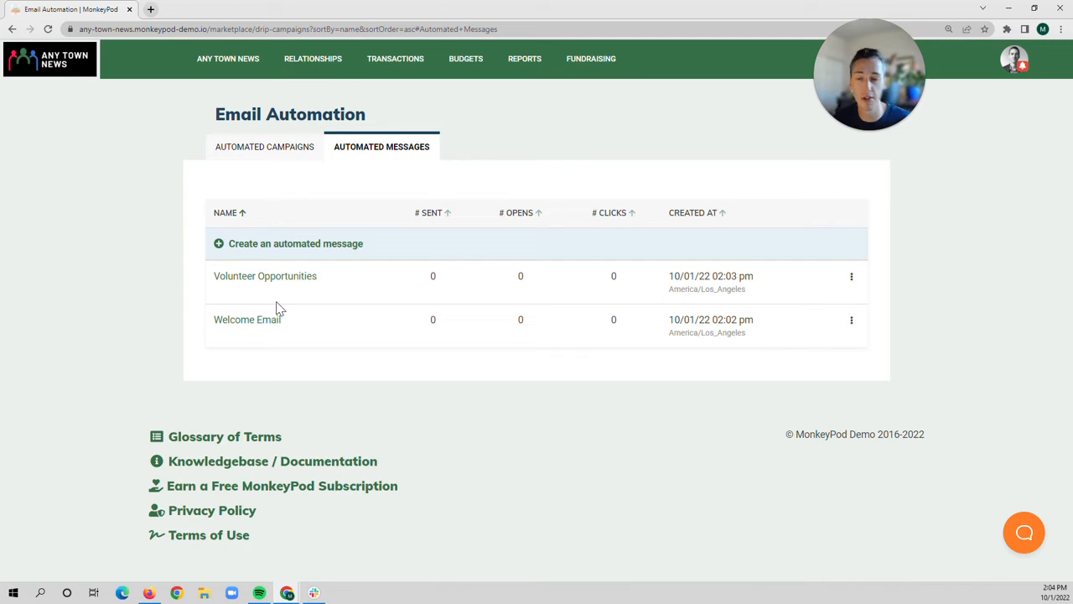
- Create a drip campaign named "Welcome & Volunteer Events Campaign" that uses the existing Volunteer Events email list
left_click(241, 151)
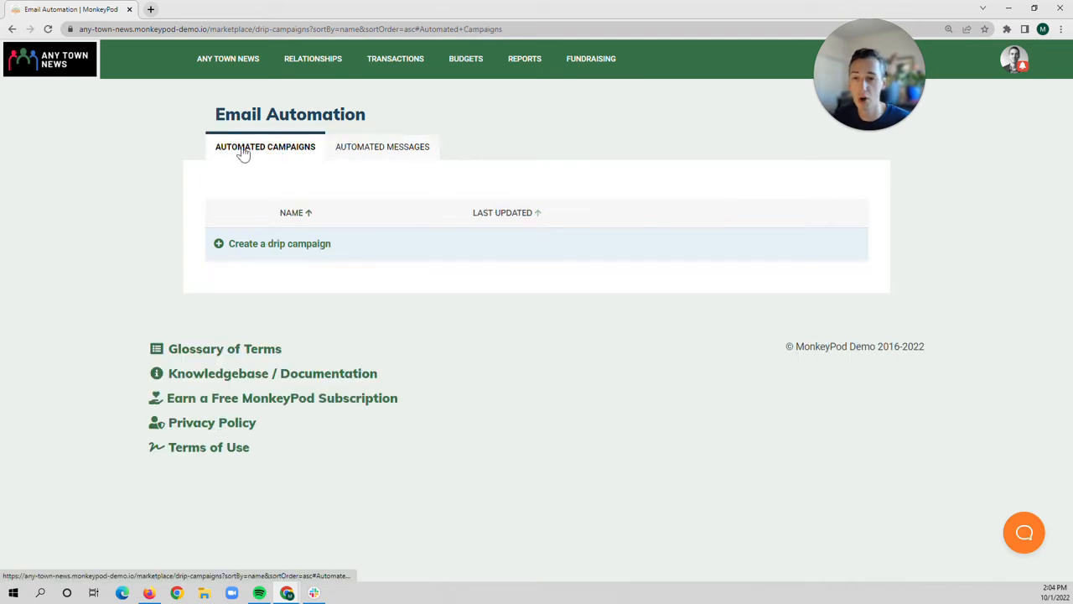
left_click(242, 252)
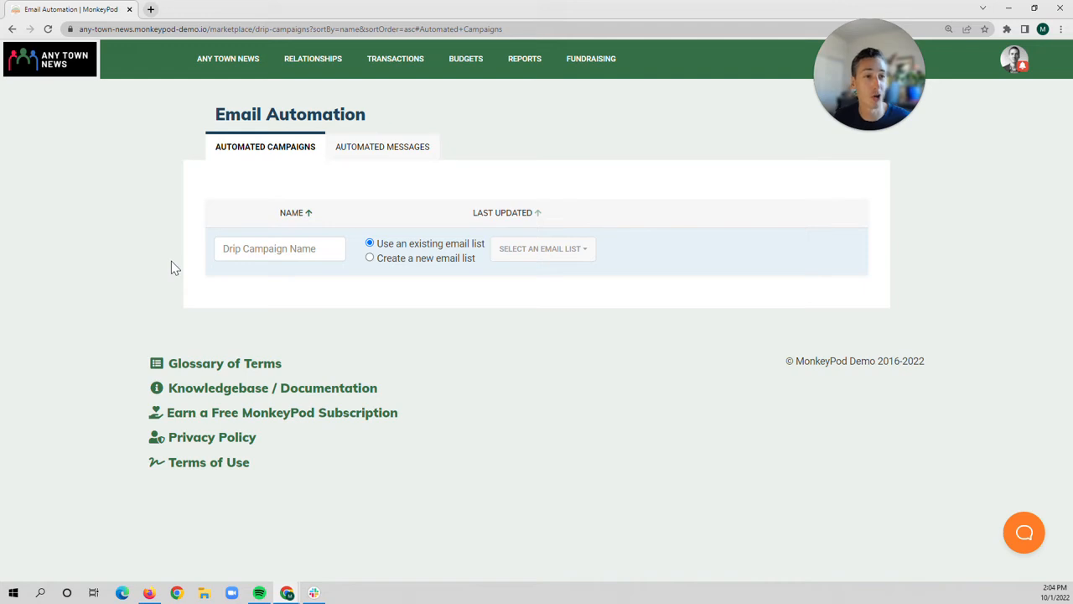
left_click(238, 248)
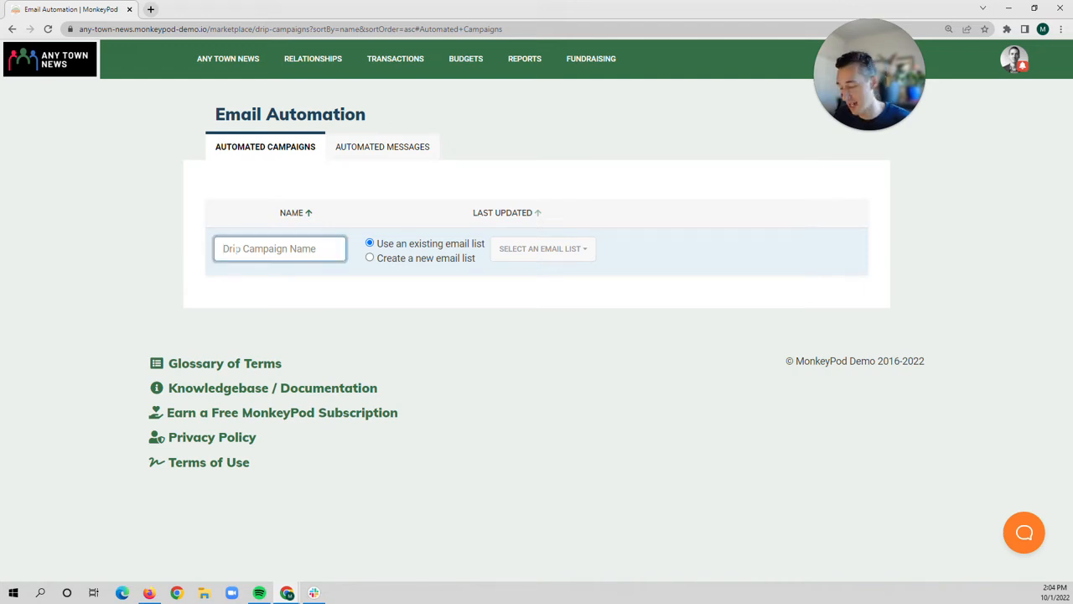
type("Welcome & ")
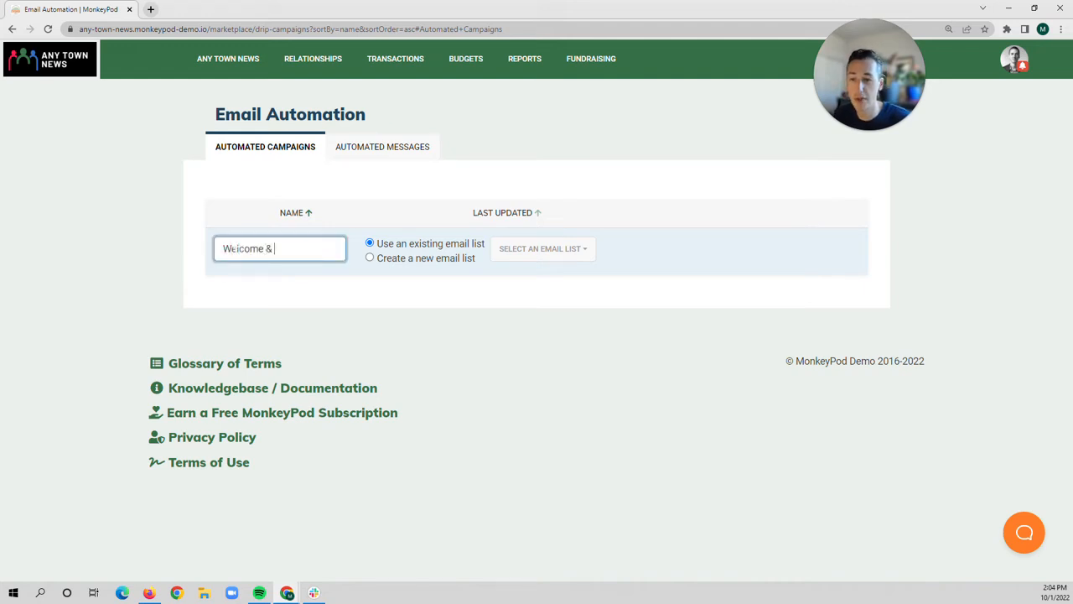
type("Volunteer Events")
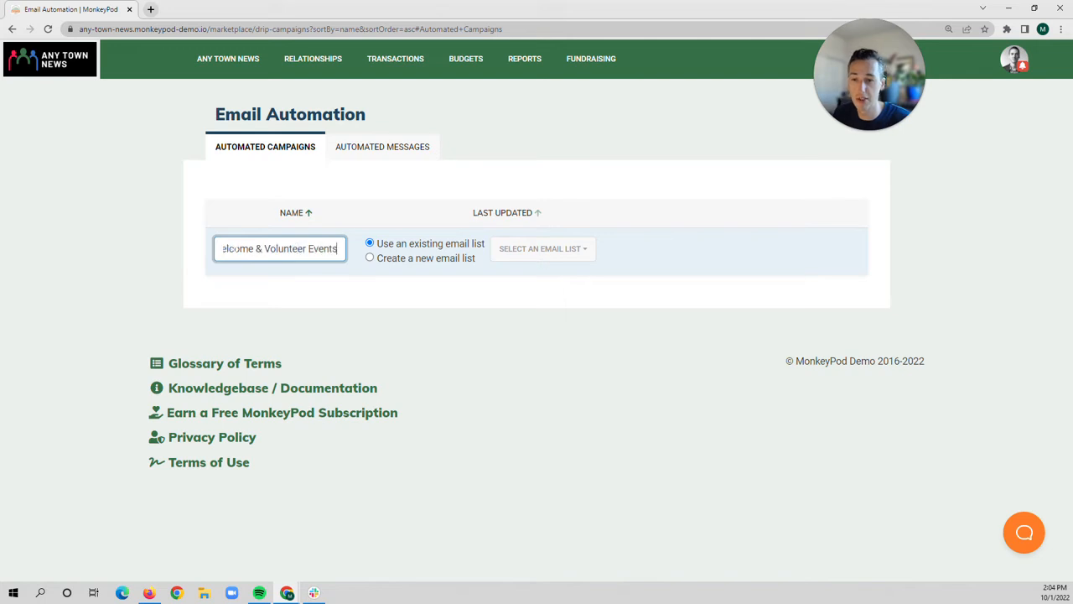
type(" Campaign")
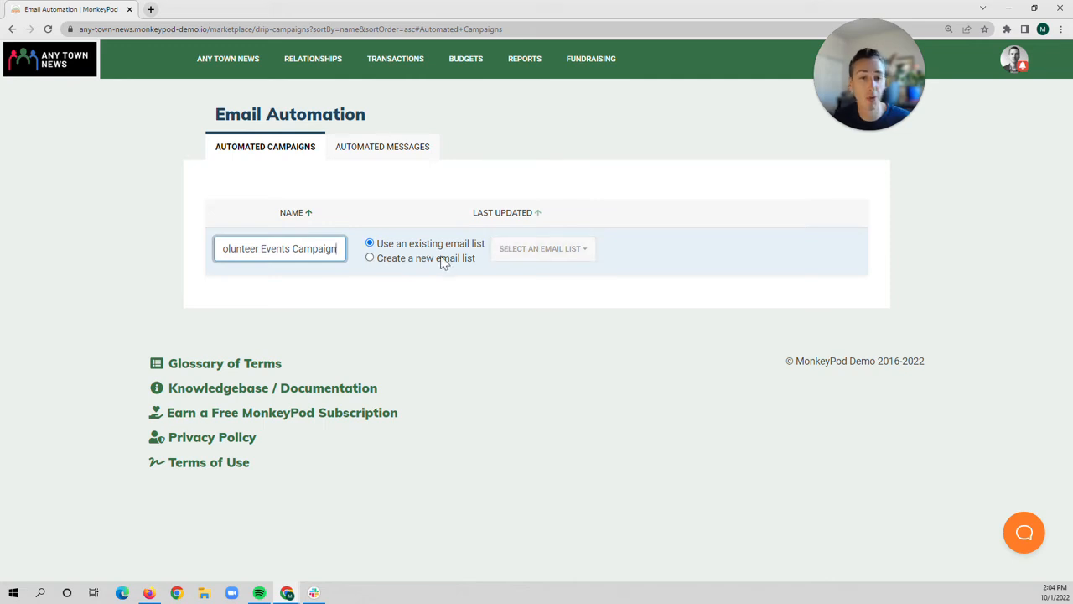
left_click(501, 255)
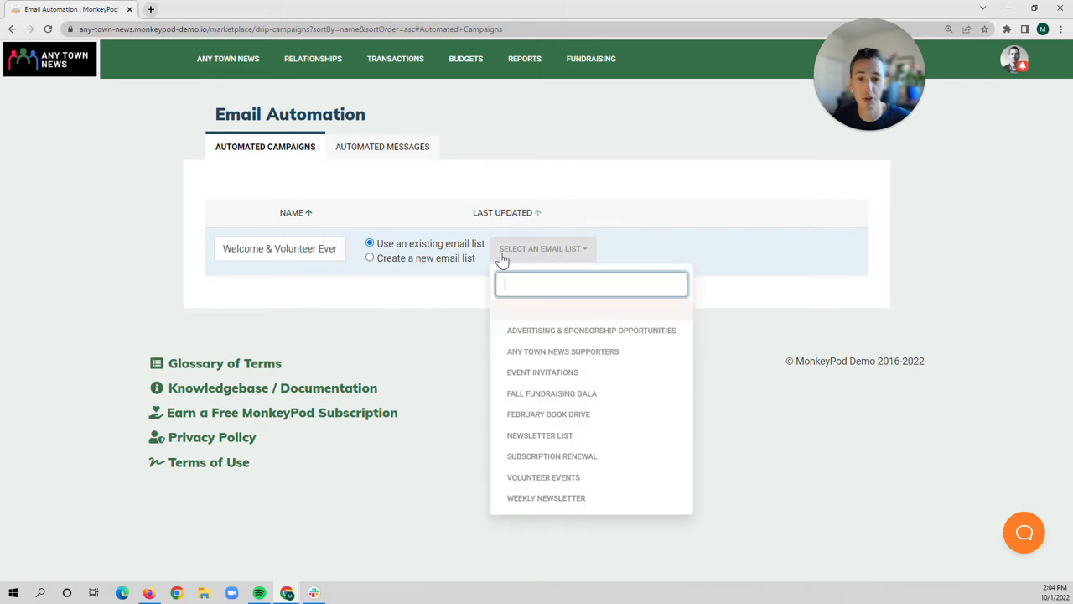
left_click(538, 479)
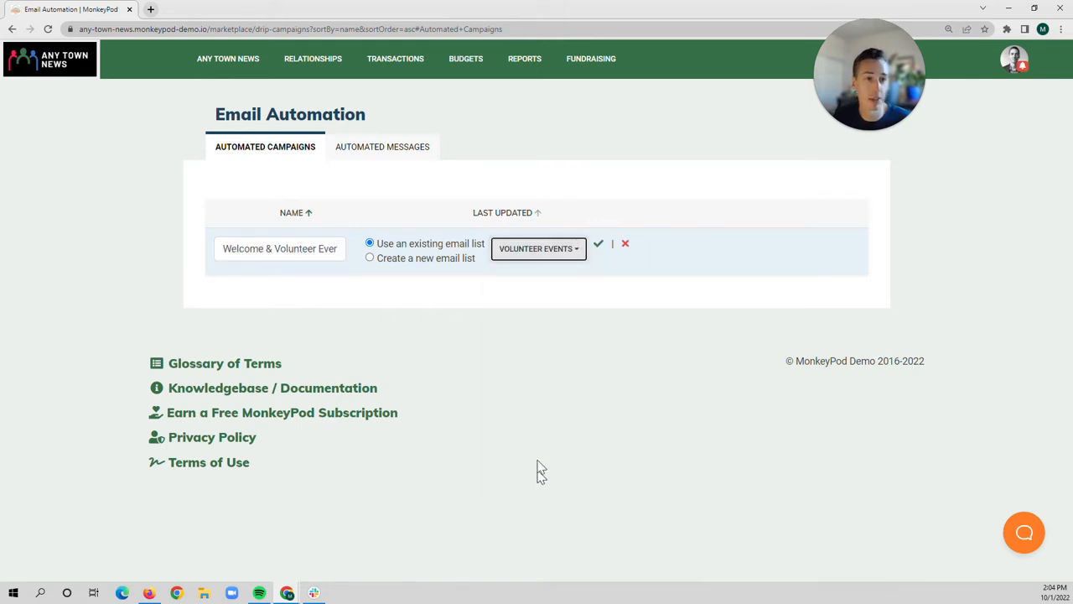
left_click(600, 244)
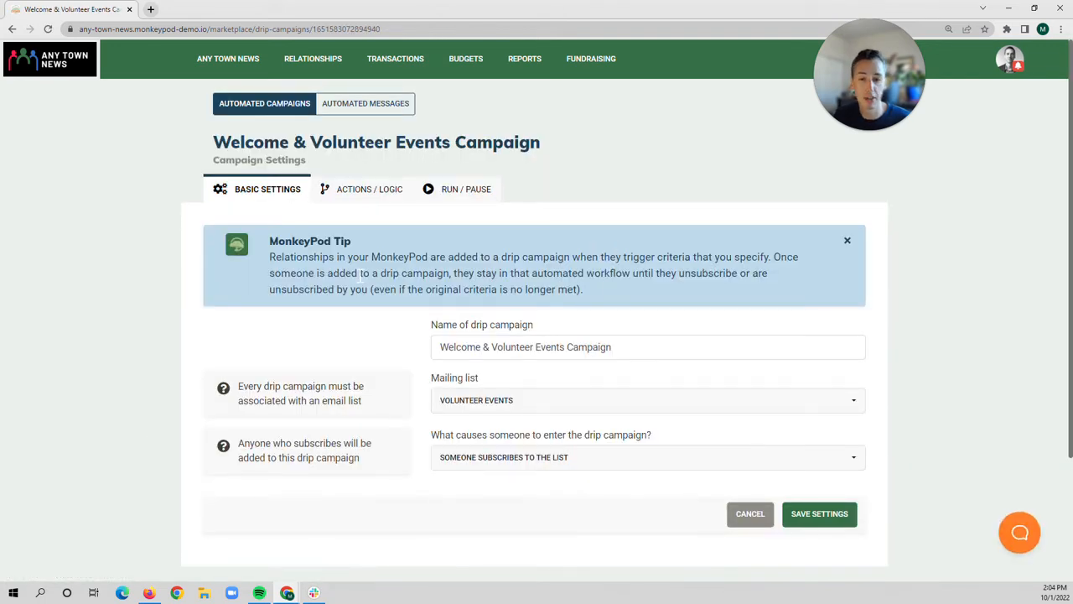
- Set the campaign's entry trigger to "Someone subscribes to the list" and save the basic settings
scroll(360, 281, "down", 1)
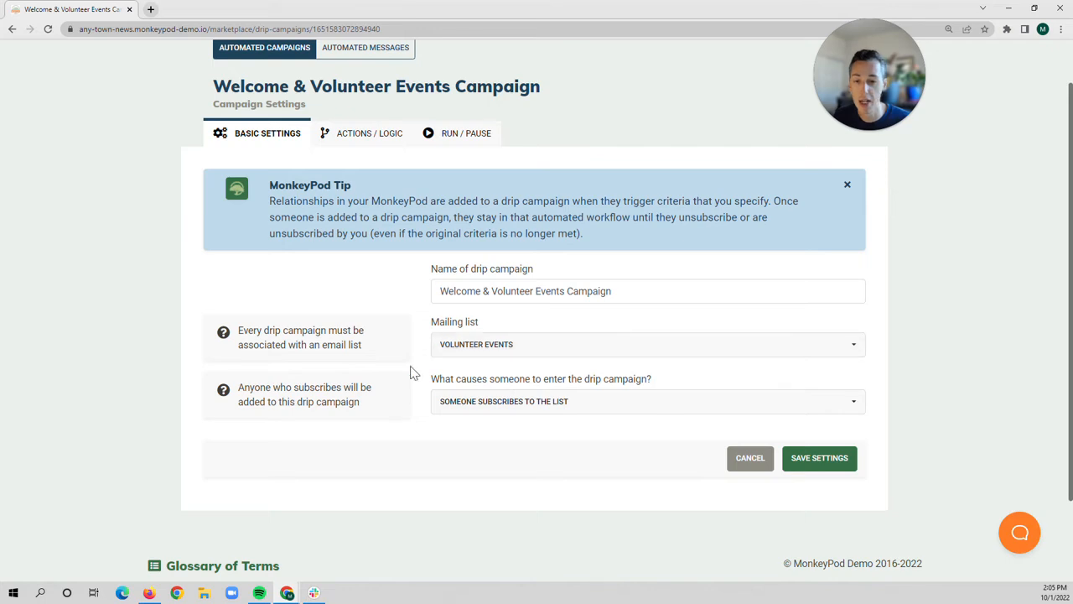
scroll(411, 374, "down", 1)
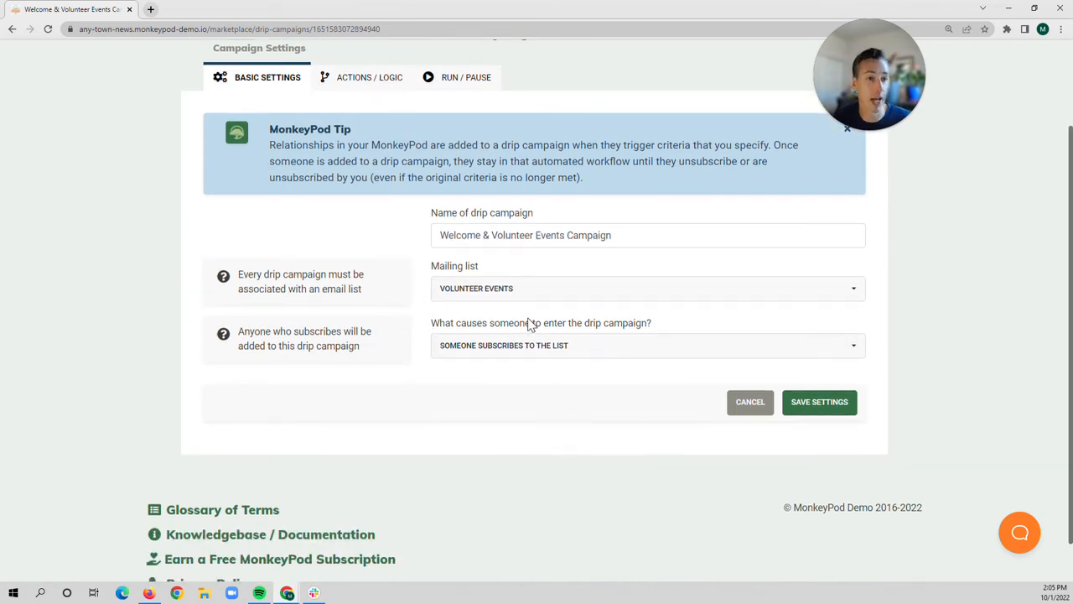
left_click(520, 356)
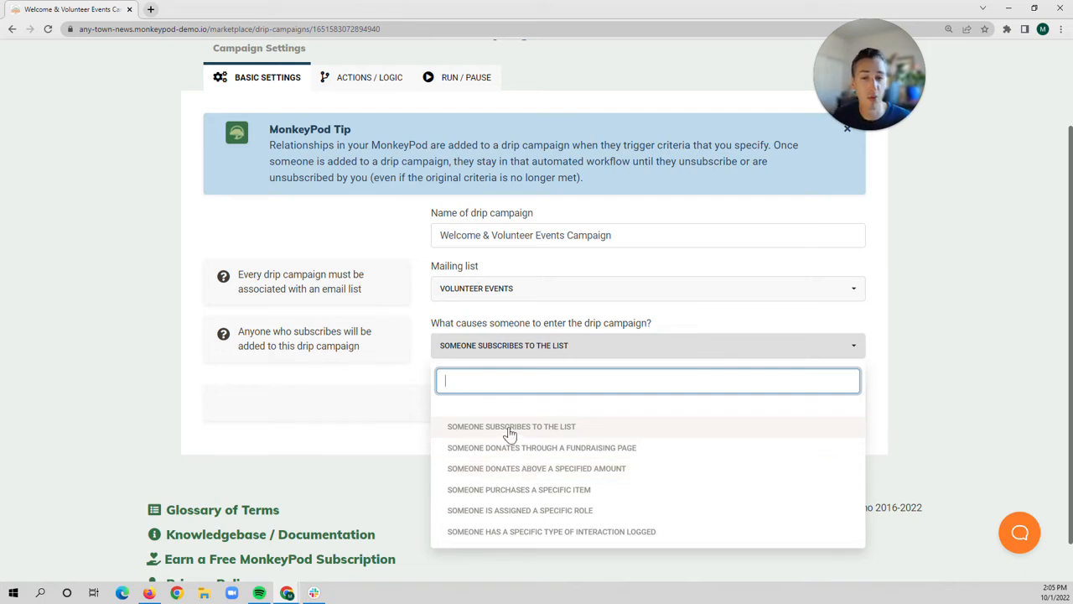
left_click(509, 429)
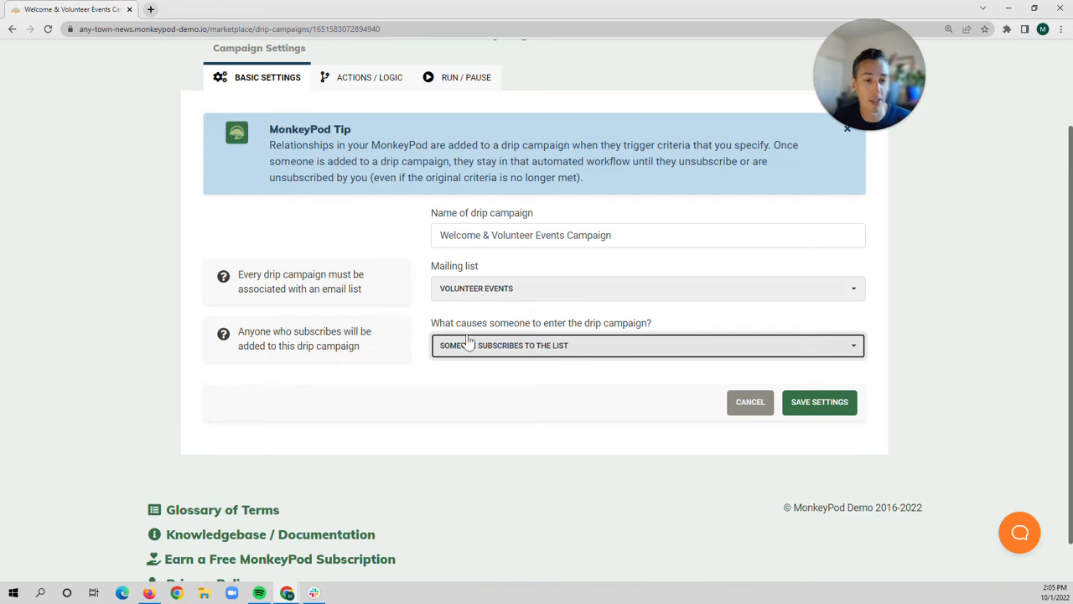
left_click(823, 404)
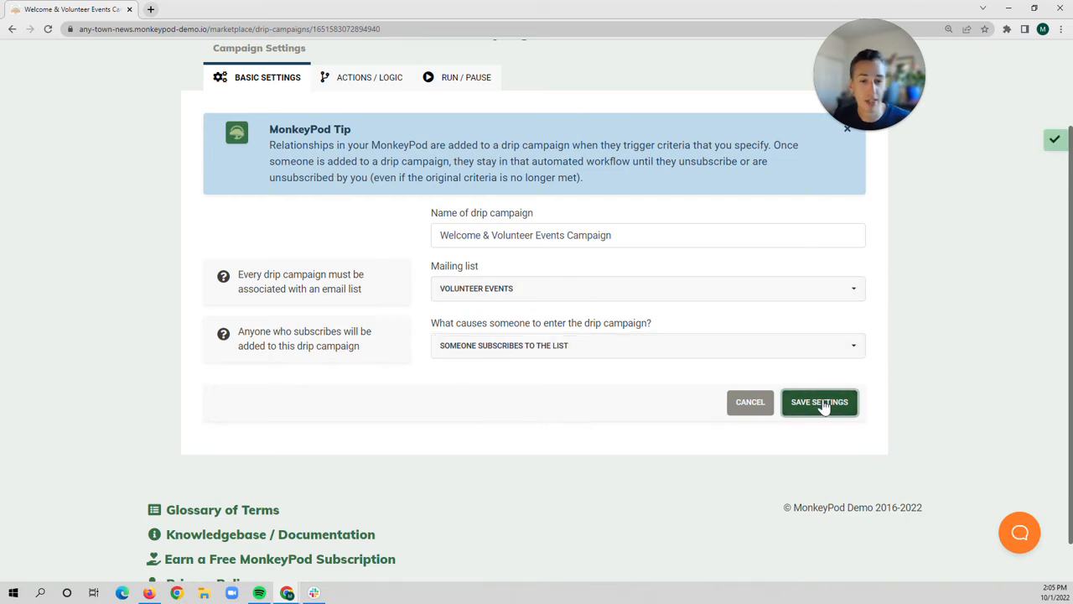
scroll(591, 422, "up", 1)
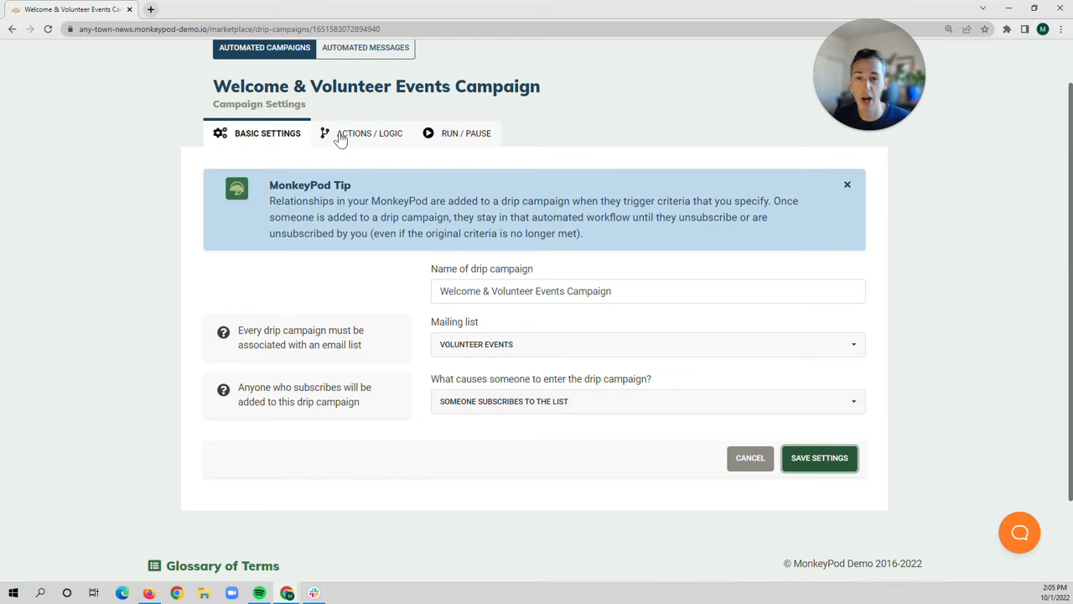
- Add a first "Send an email" action to the campaign logic that sends the Welcome Email, and save the action
left_click(383, 143)
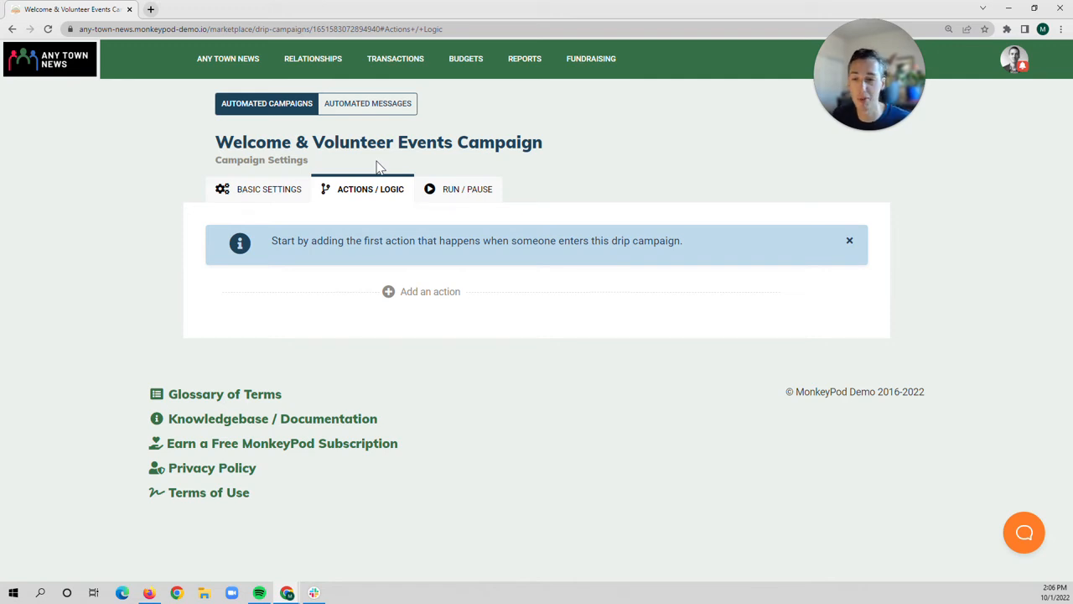
left_click(389, 295)
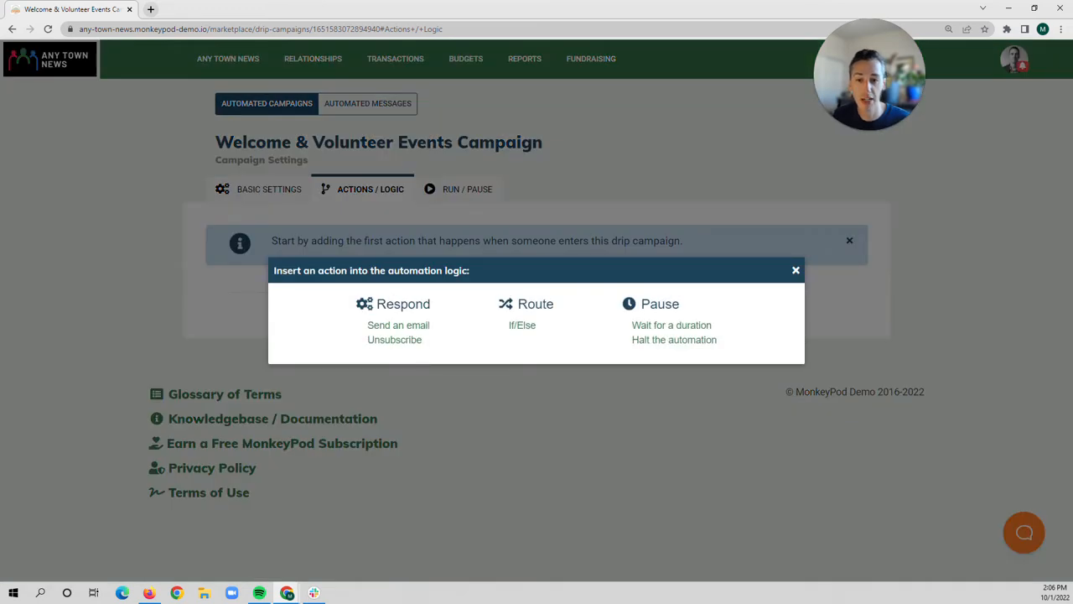
left_click(374, 328)
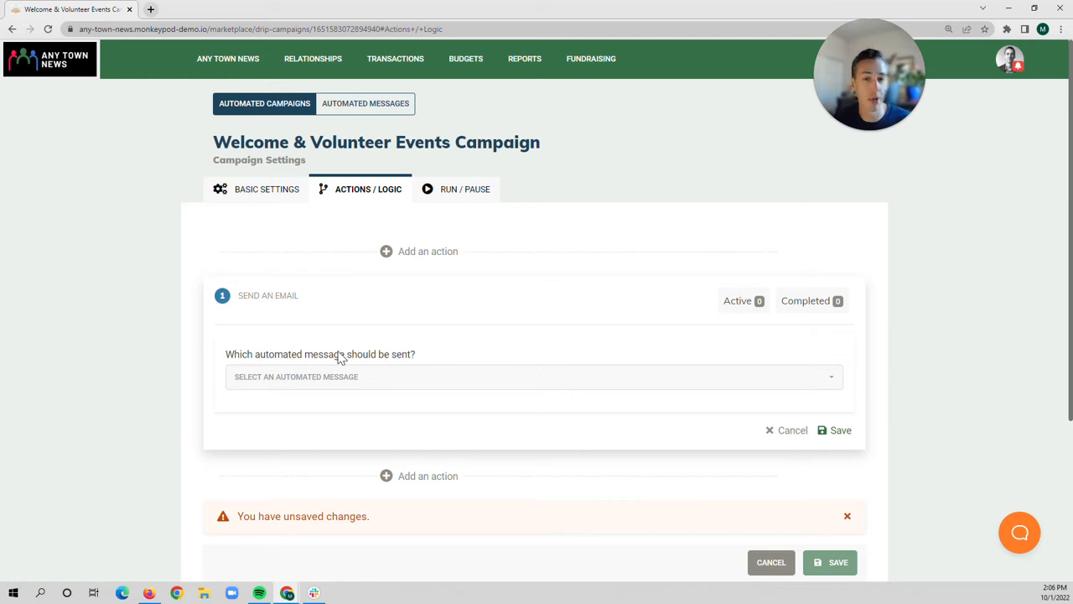
scroll(339, 358, "down", 1)
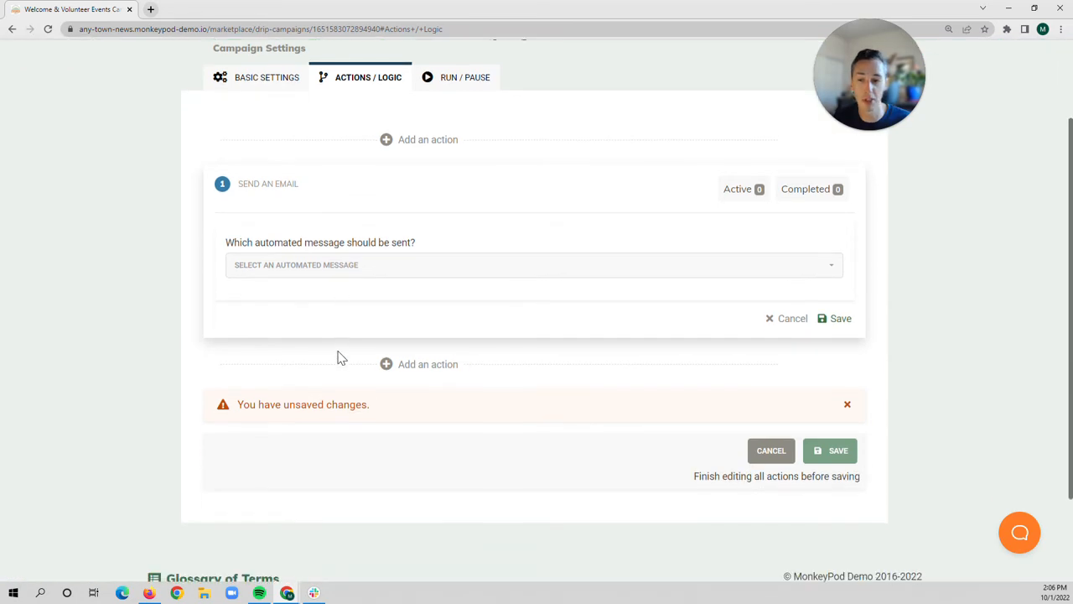
left_click(340, 277)
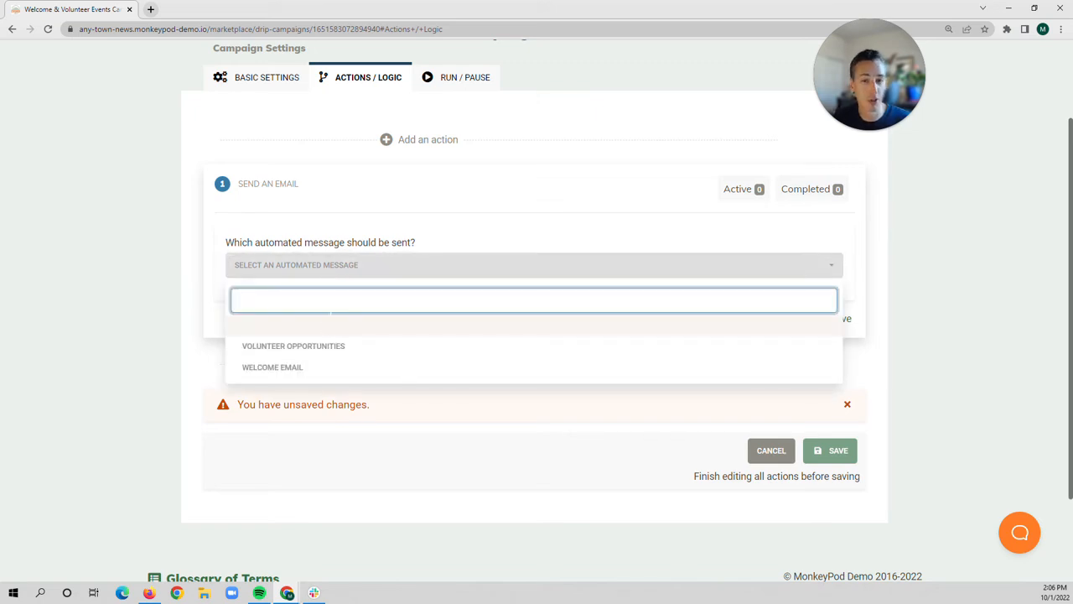
left_click(300, 373)
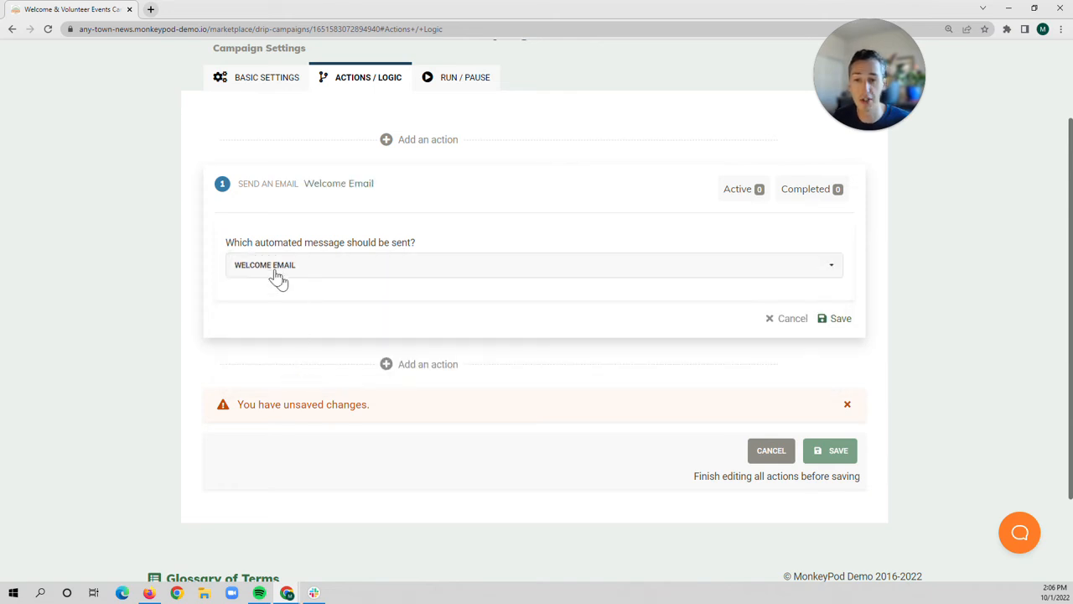
left_click(833, 322)
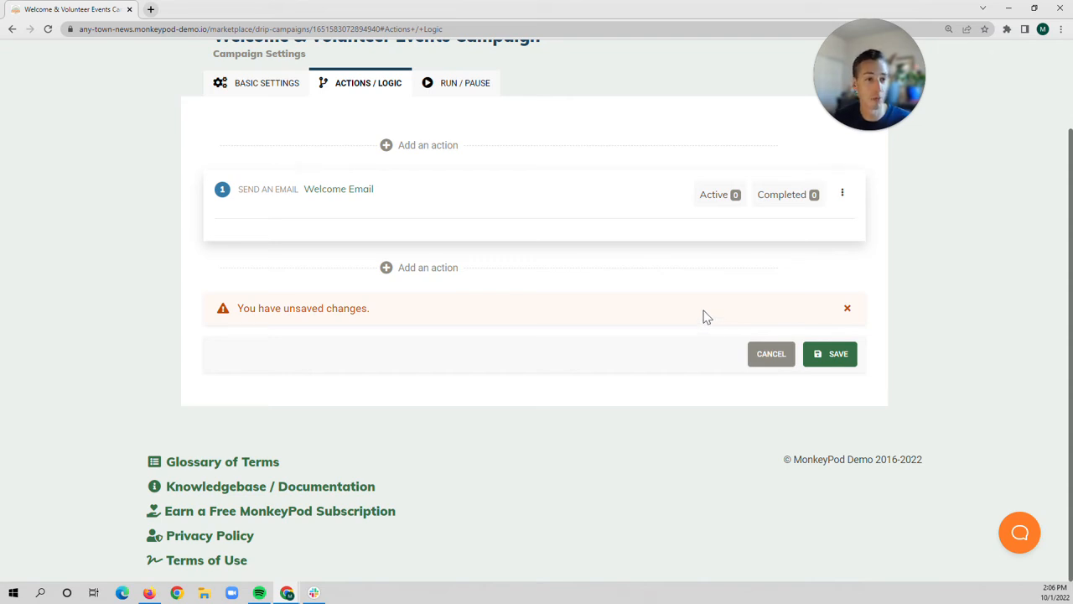
- Add a "Wait for a duration" action of 5 days after the Welcome Email action, and save the action
left_click(386, 270)
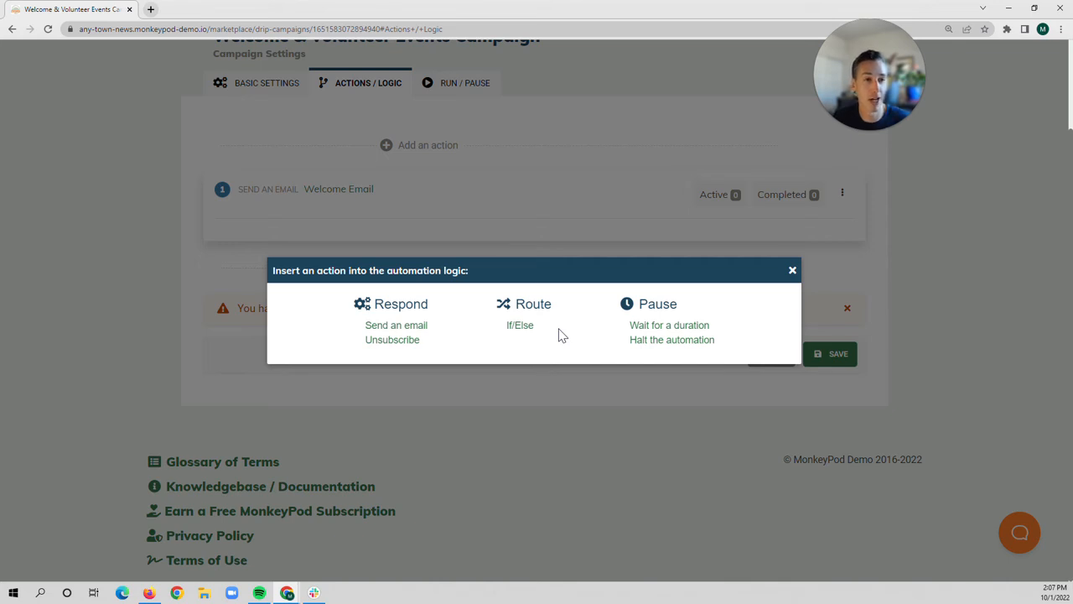
left_click(656, 328)
scroll(558, 334, "down", 1)
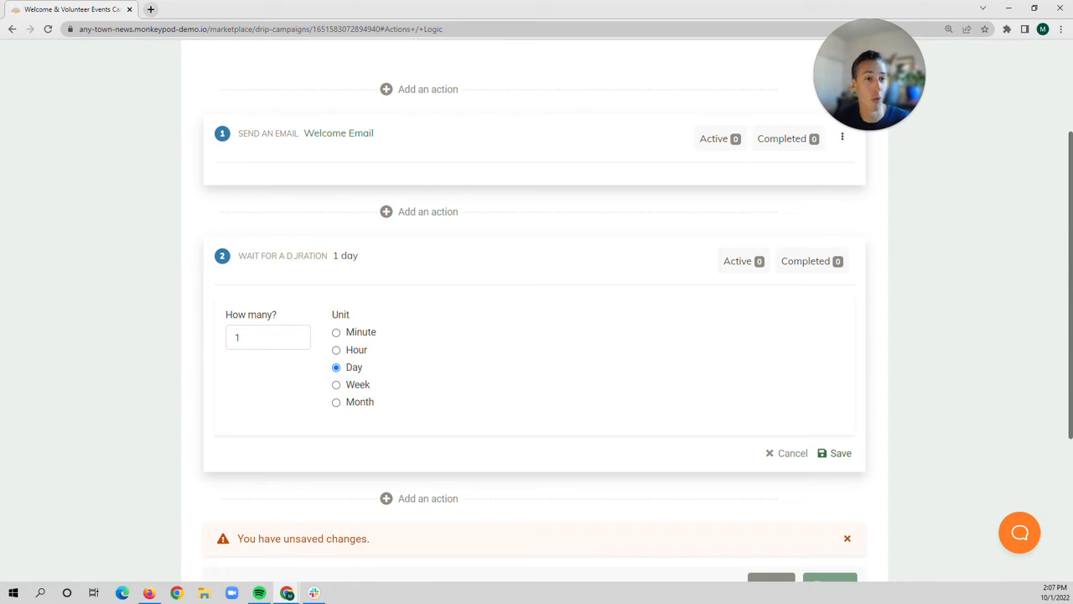
left_click(296, 335)
left_click(296, 335)
left_click(296, 335)
left_click(296, 335)
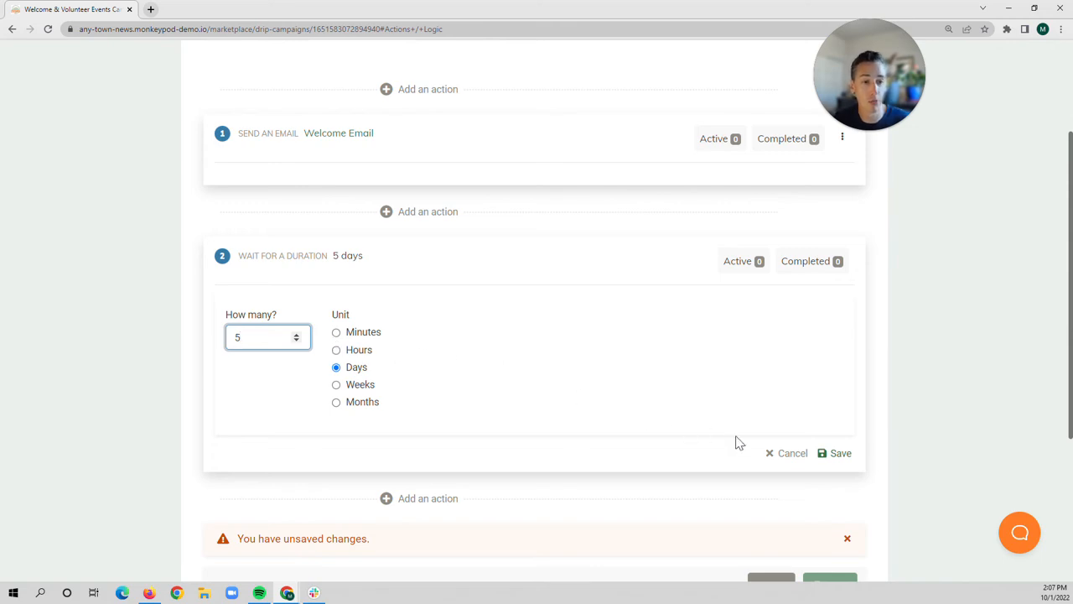
left_click(829, 460)
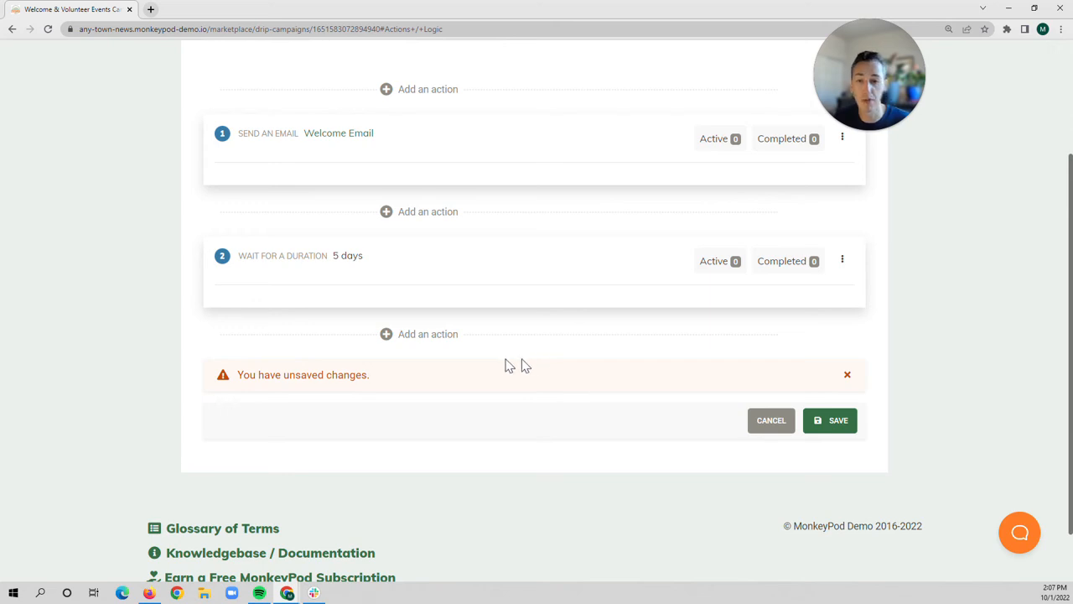
- Add a third action, "Send an email", that sends the Volunteer Opportunities message after the wait, and save the action
left_click(386, 335)
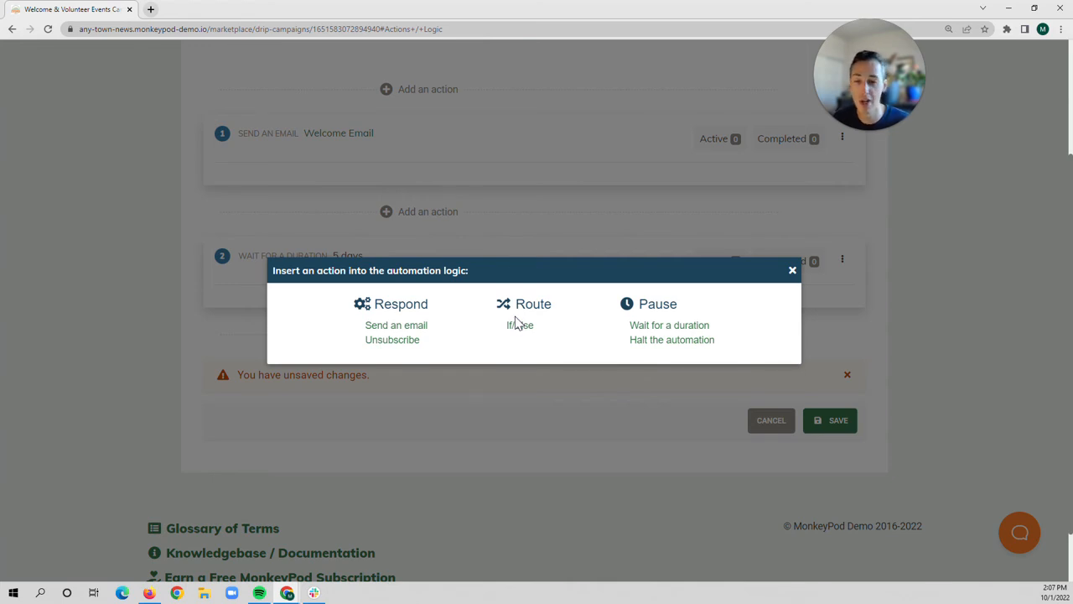
left_click(405, 330)
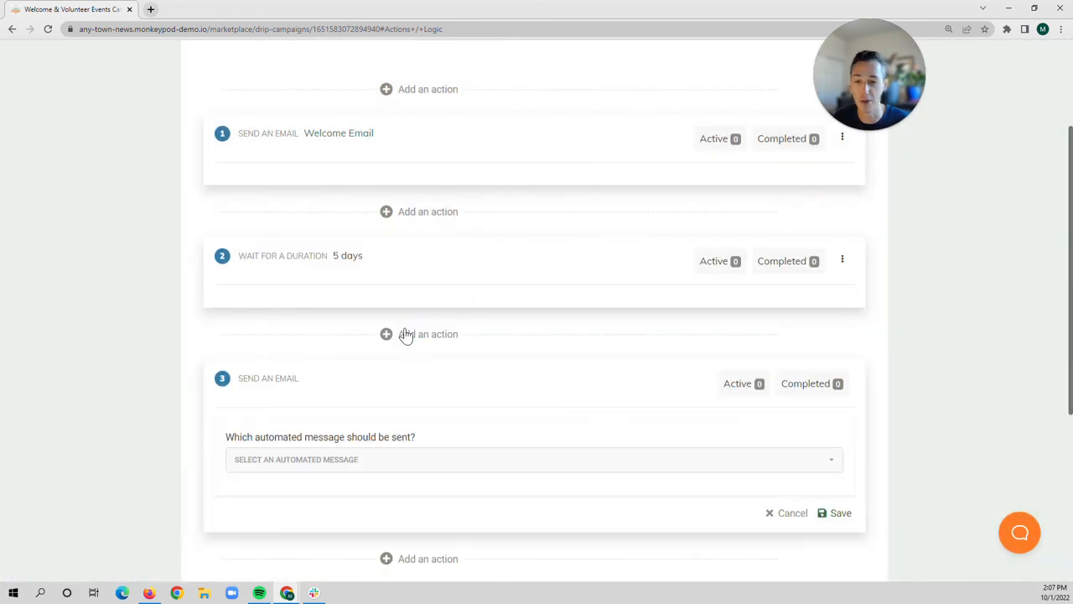
scroll(508, 371, "down", 2)
left_click(400, 295)
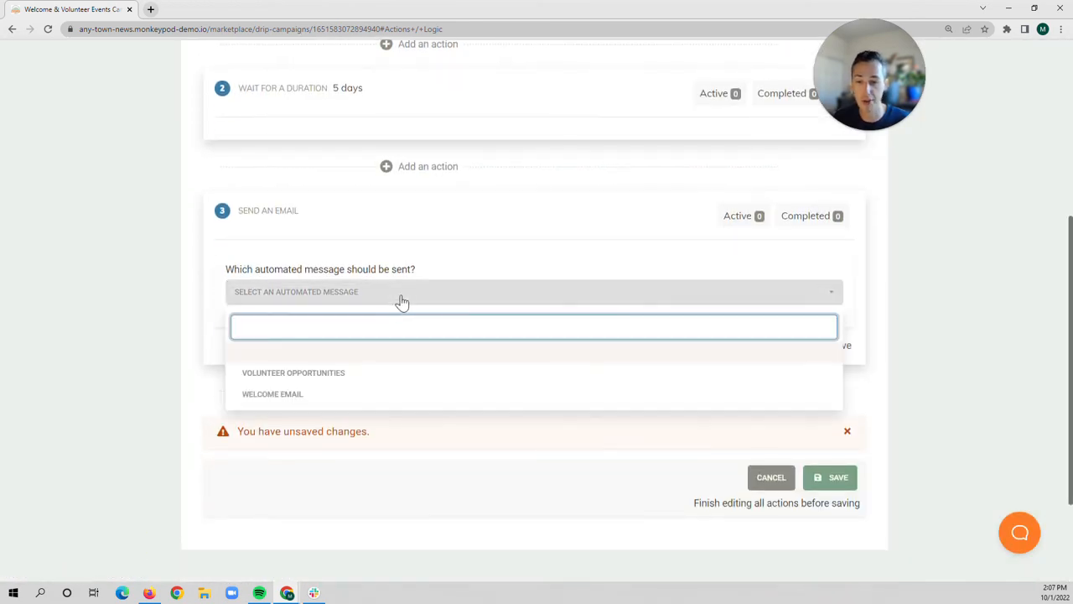
left_click(322, 378)
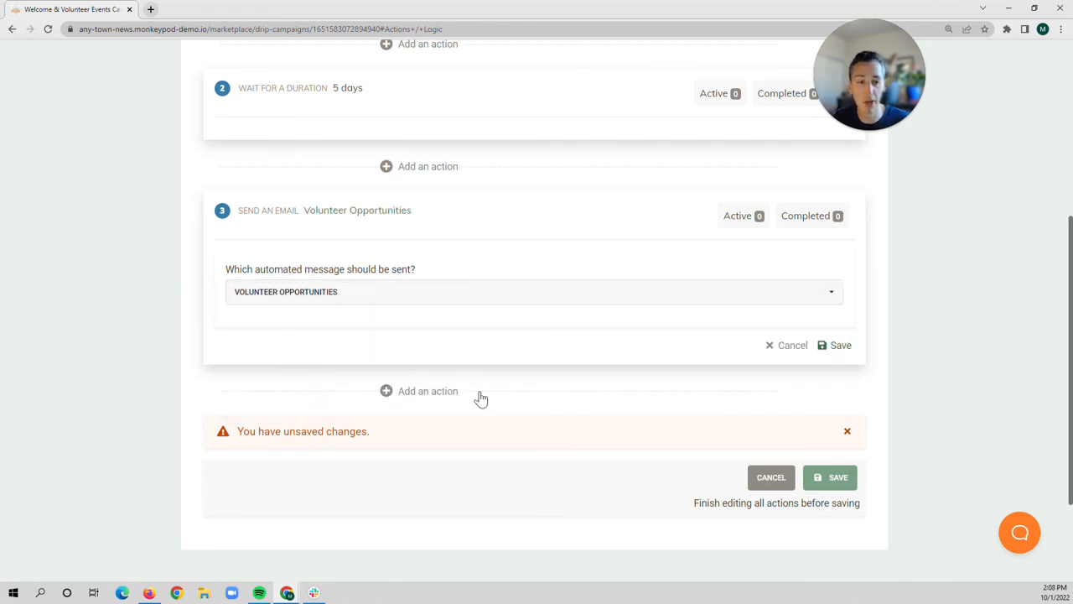
left_click(836, 350)
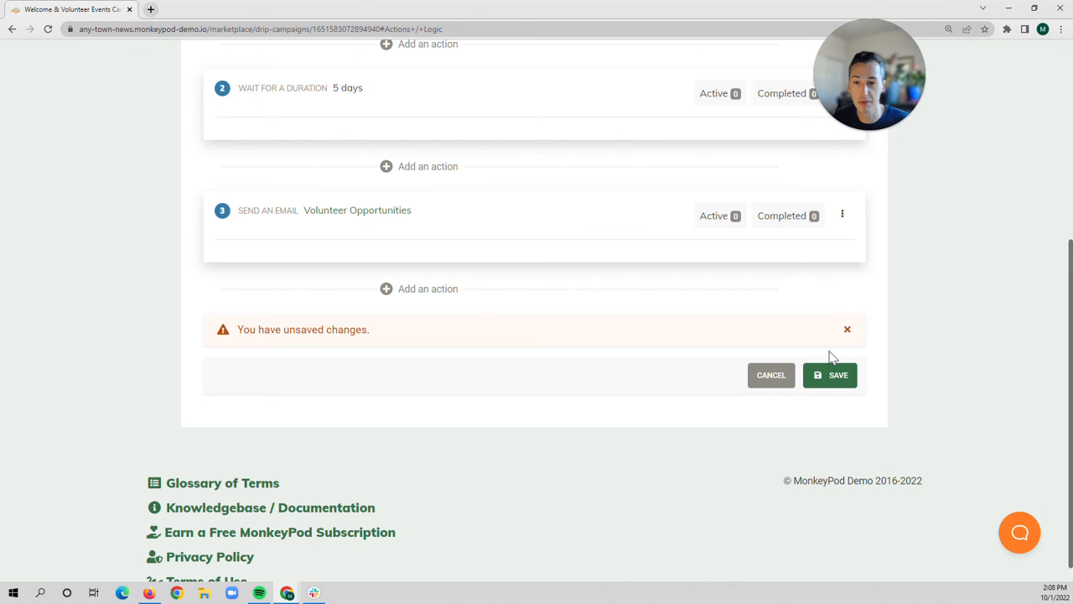
- Review the three-action sequence and save the campaign's actions and logic
scroll(632, 314, "up", 2)
scroll(634, 321, "up", 2)
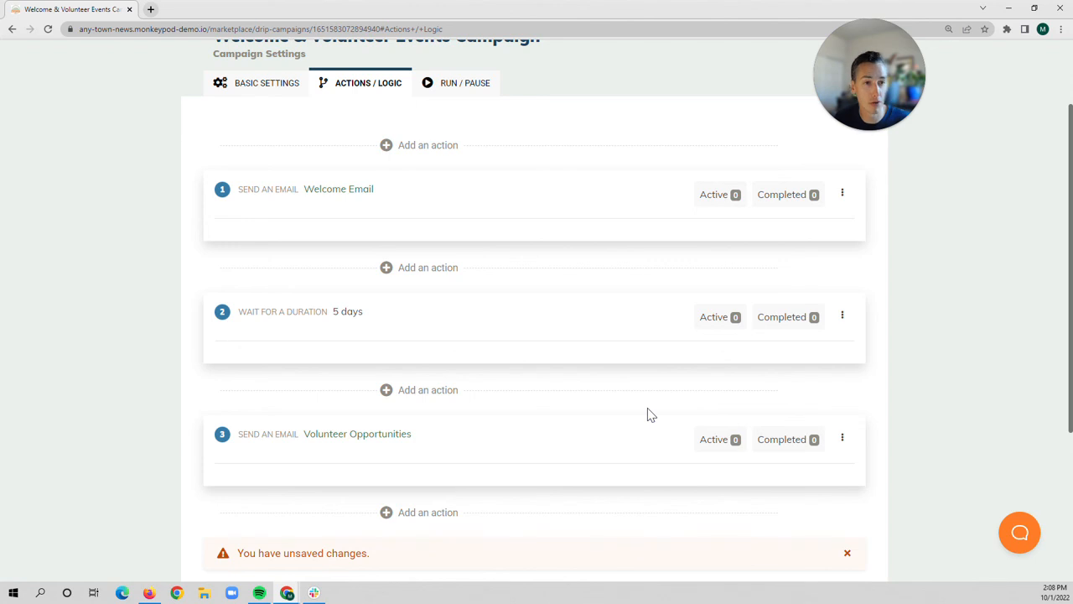
scroll(650, 414, "down", 1)
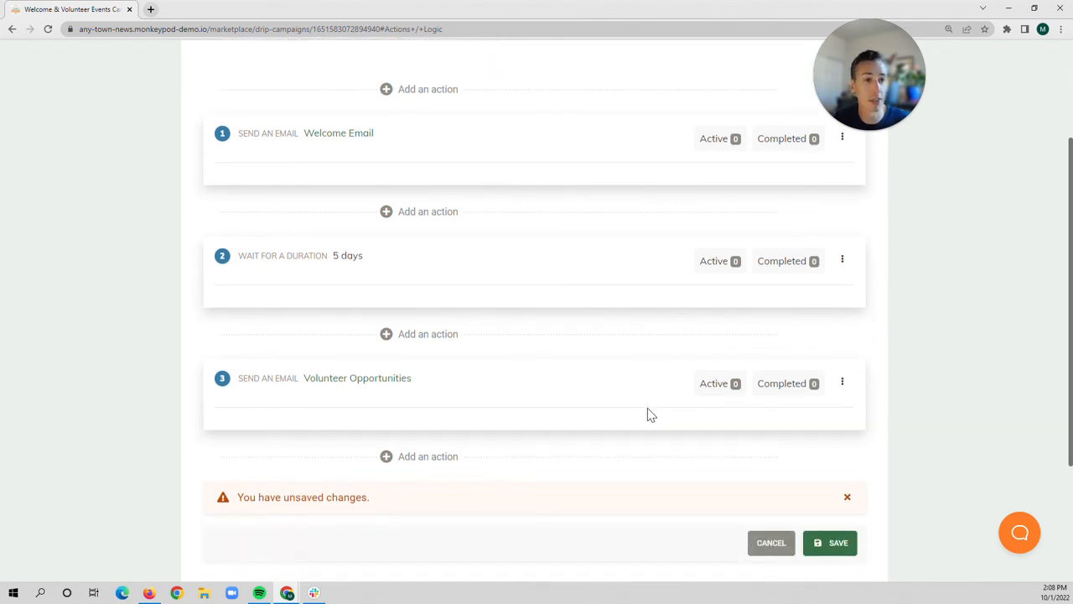
left_click(826, 549)
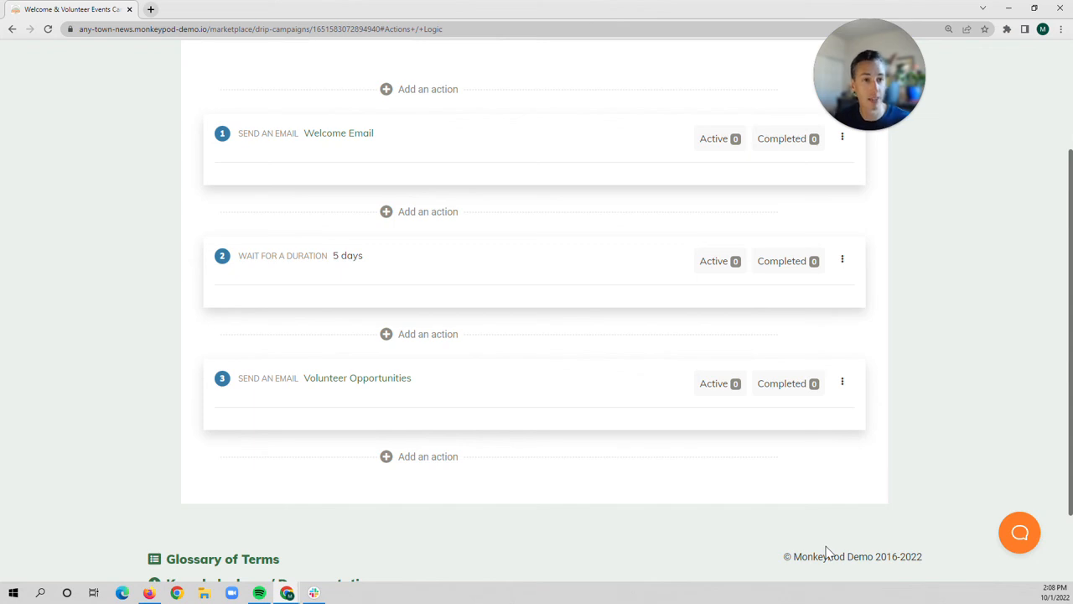
- Start running the Welcome & Volunteer Events Campaign from its run/pause settings
scroll(685, 461, "up", 1)
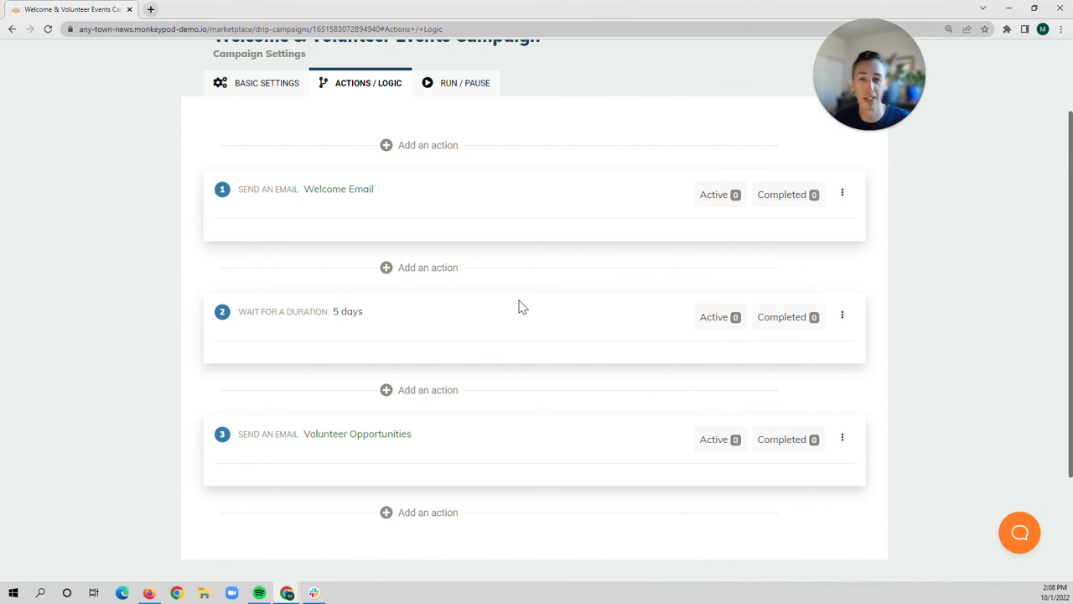
scroll(422, 196, "up", 1)
scroll(424, 189, "up", 1)
left_click(433, 141)
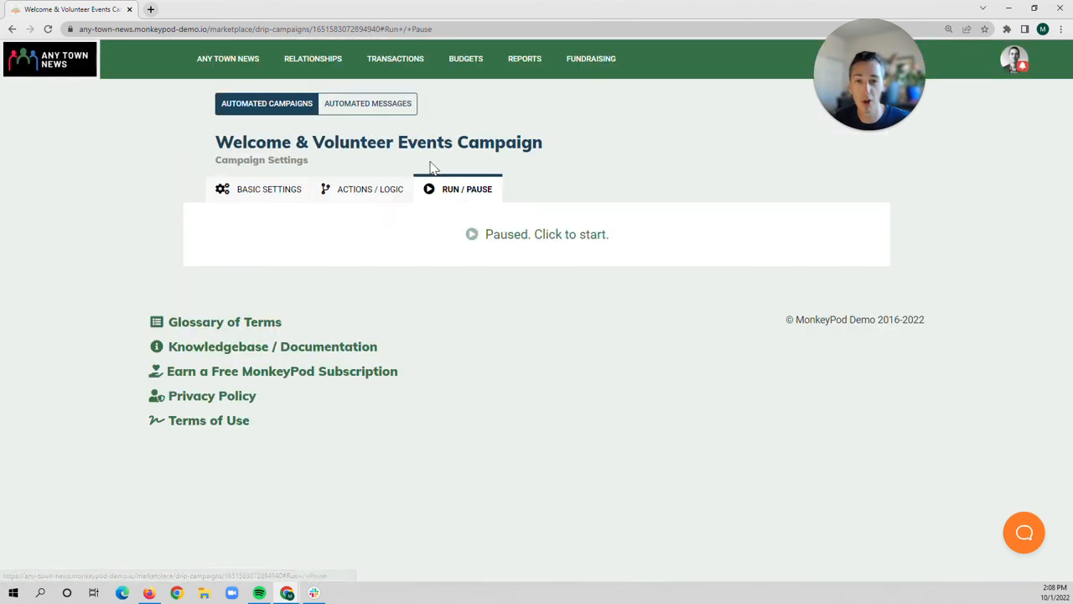
left_click(474, 242)
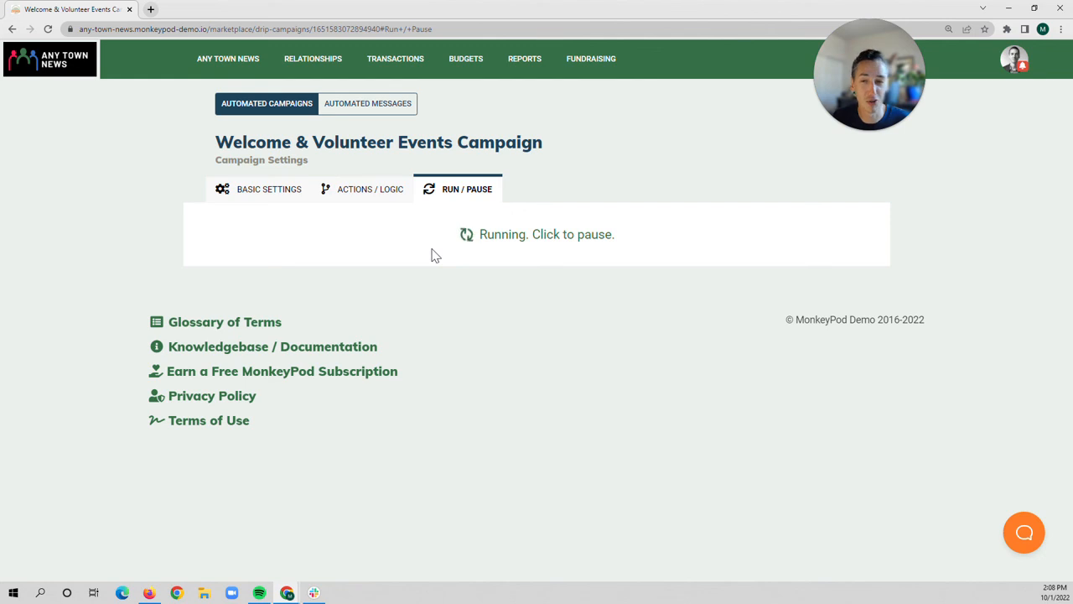
- Return to the automated campaigns list, pause the Welcome & Volunteer Events Campaign there and show its delete option
left_click(250, 109)
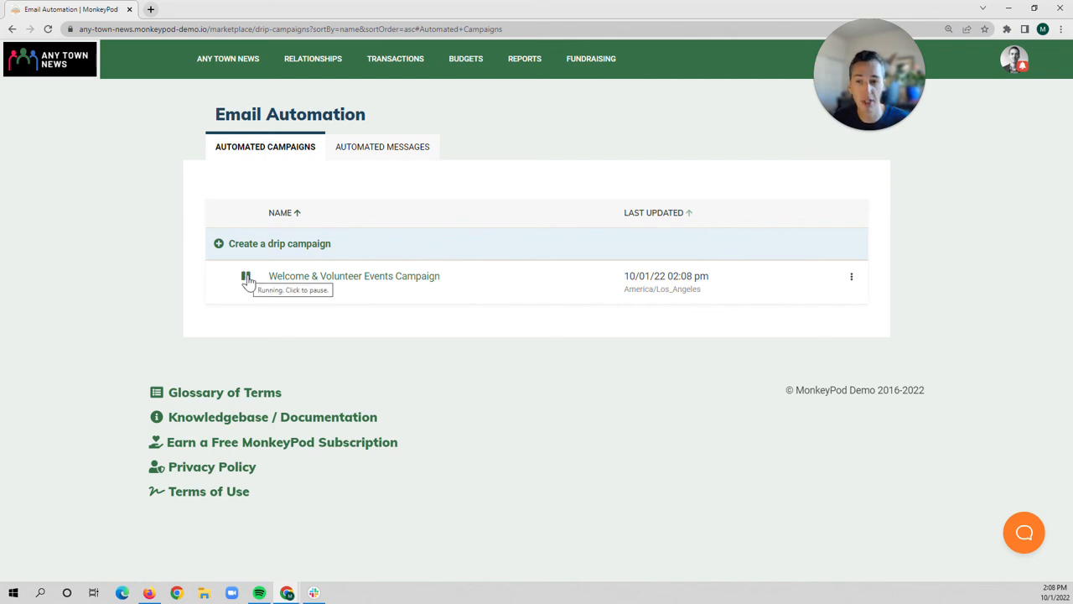
left_click(246, 278)
left_click(851, 281)
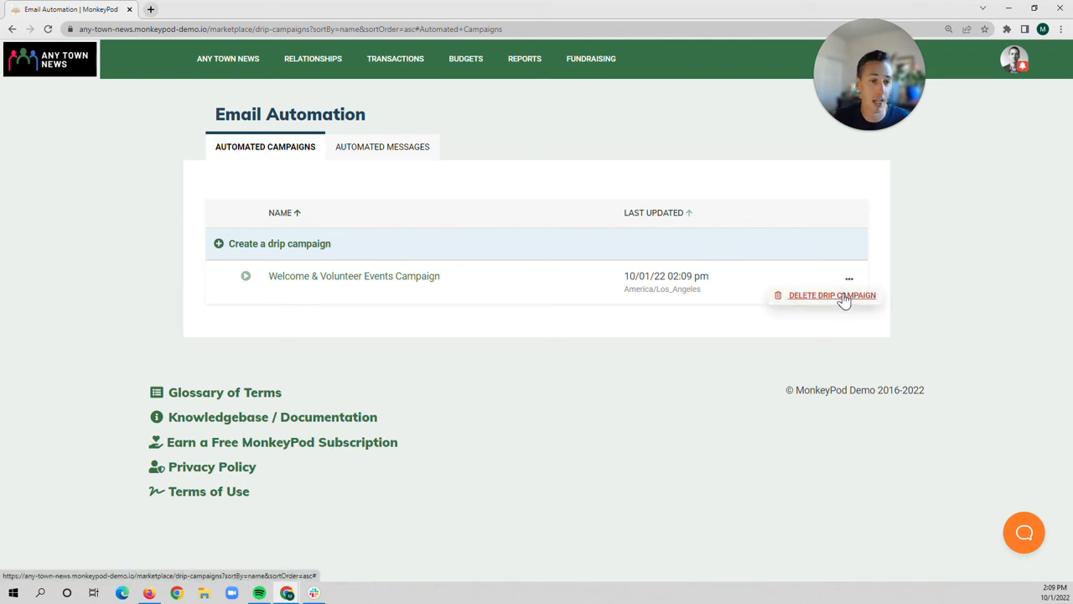